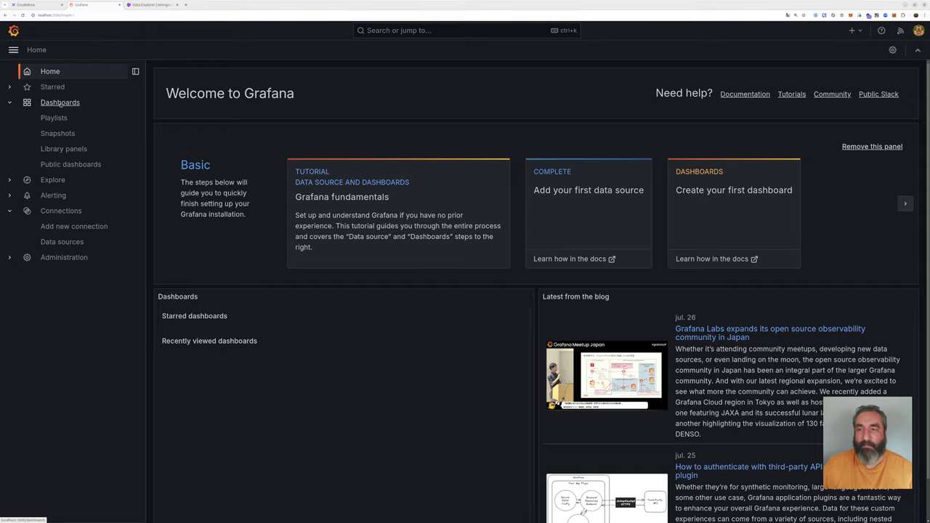
Go to the dashboards overview and start creating a new dashboard.
left_click(60, 103)
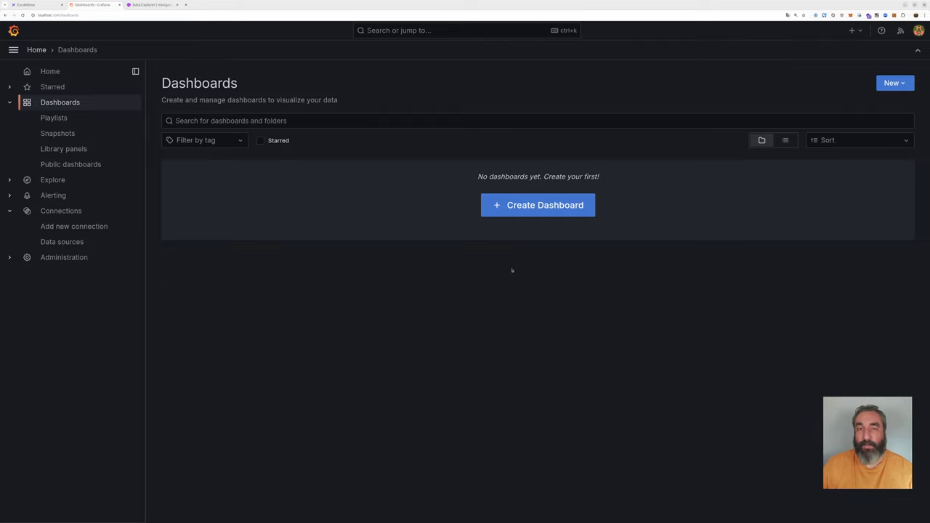
left_click(893, 83)
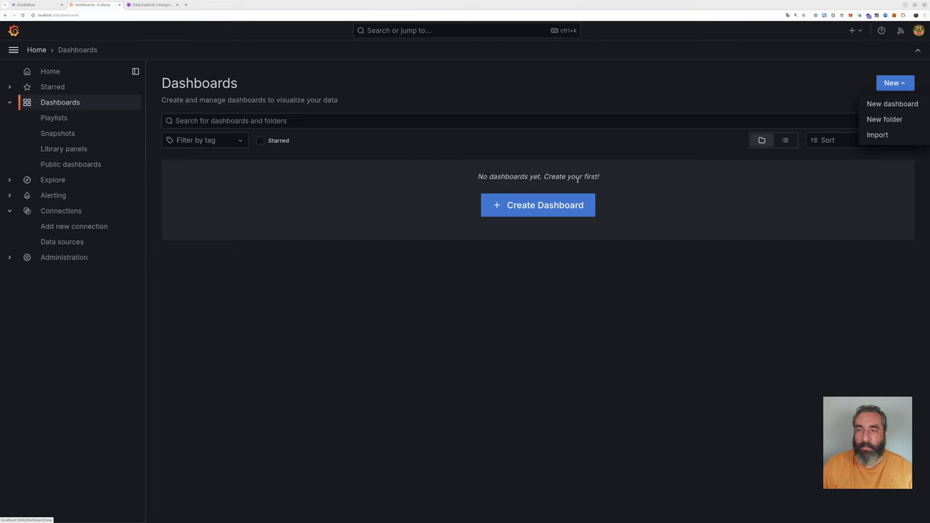
left_click(538, 205)
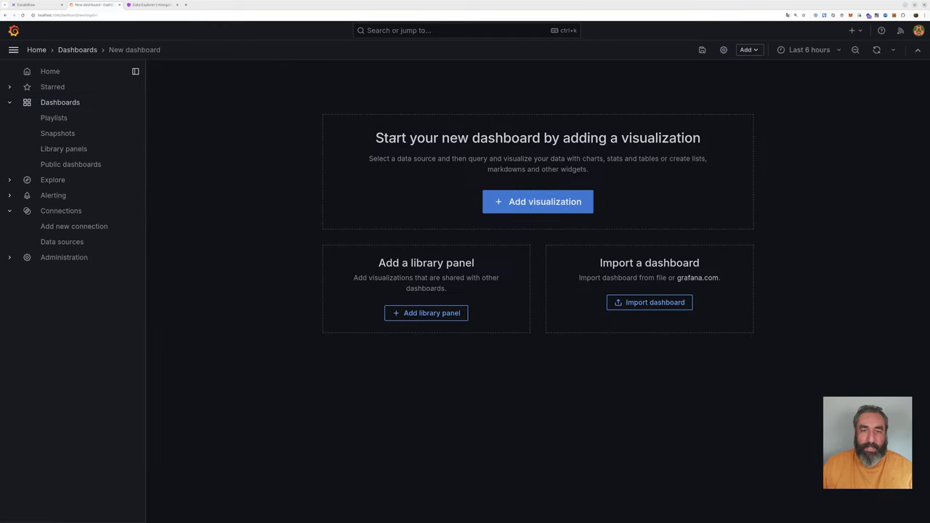
Review the ways to start the new dashboard and choose to import an existing one.
left_click_drag(374, 133, 593, 174)
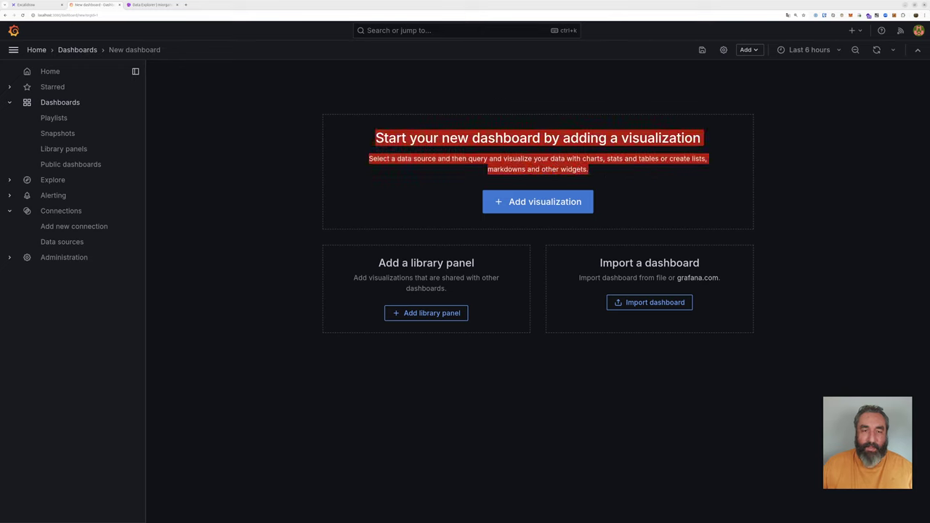
mouse_move(354, 278)
left_mouse_down()
mouse_move(435, 279)
mouse_move(477, 294)
mouse_move(385, 263)
mouse_move(354, 278)
left_mouse_up()
left_click(541, 286)
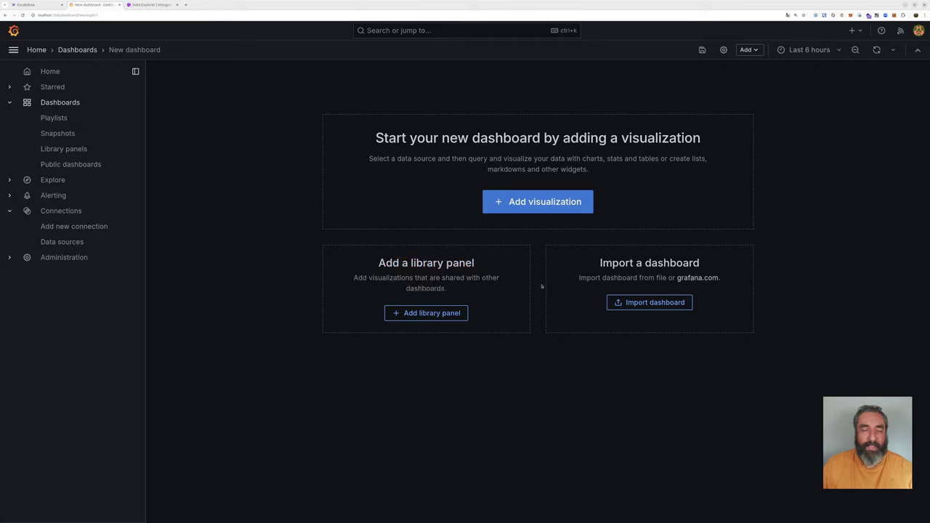
left_click_drag(607, 263, 704, 264)
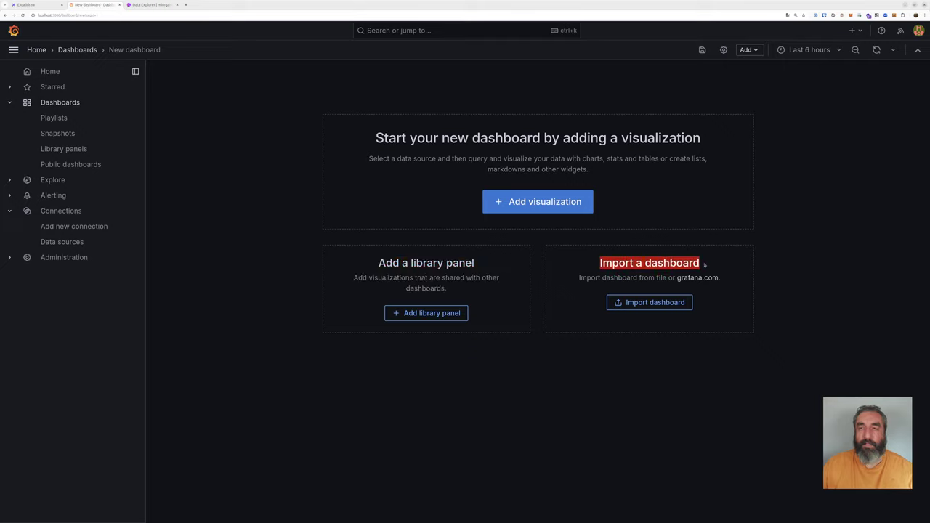
left_click(647, 303)
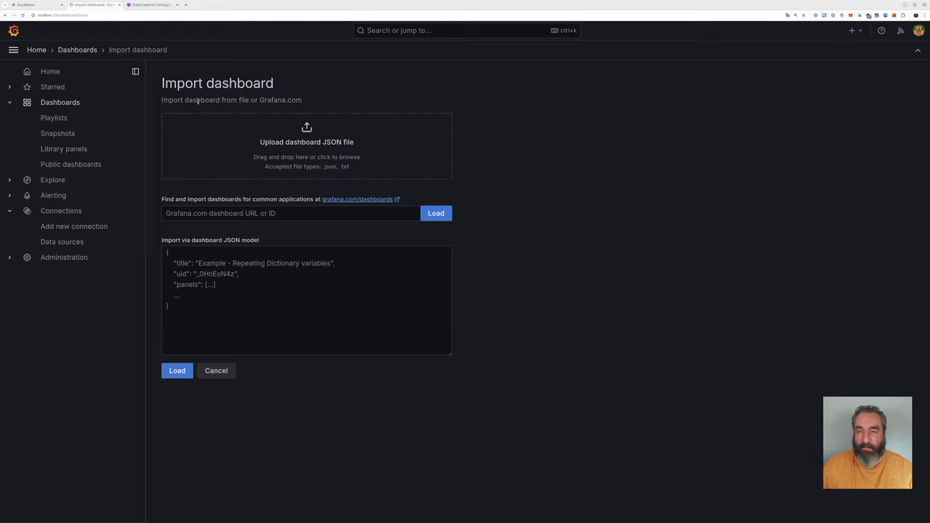
Look over the import fields and bring up the public grafana.com/dashboards catalogue in its own browser tab.
left_click(168, 273)
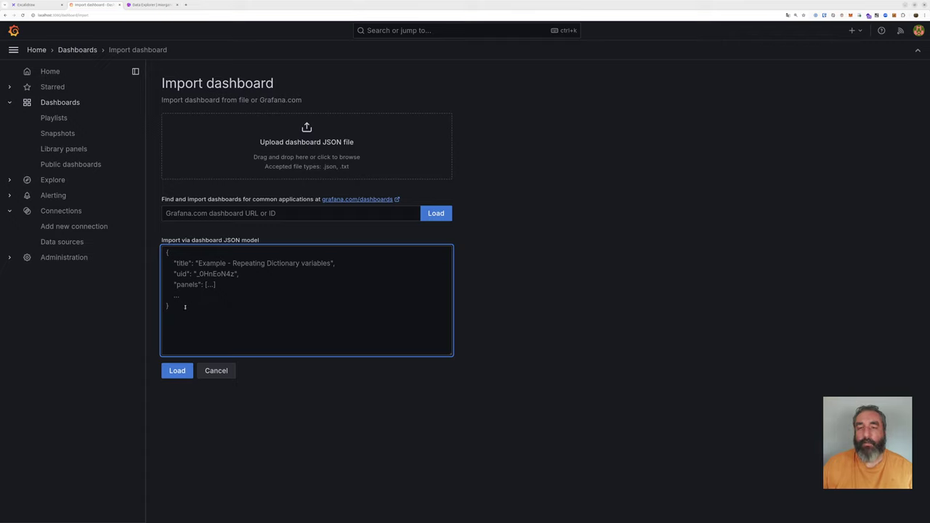
left_click(236, 215)
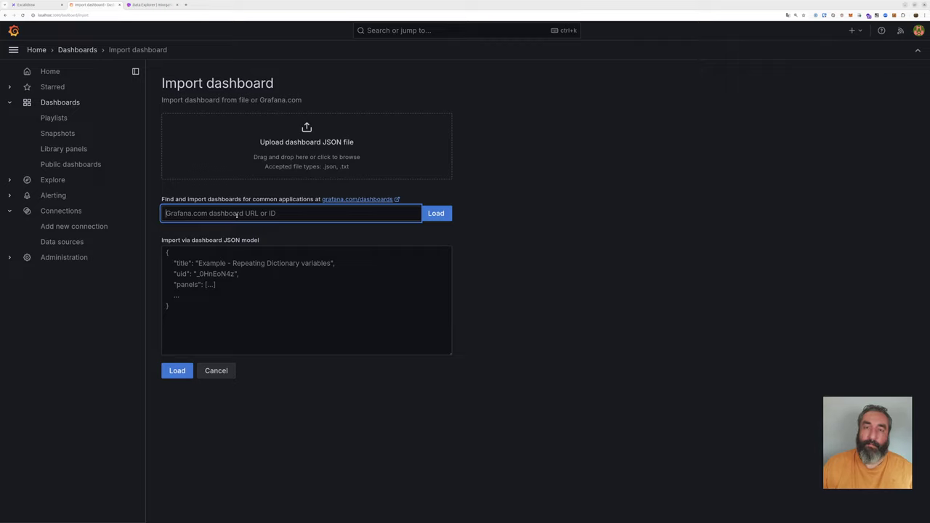
left_click(384, 200)
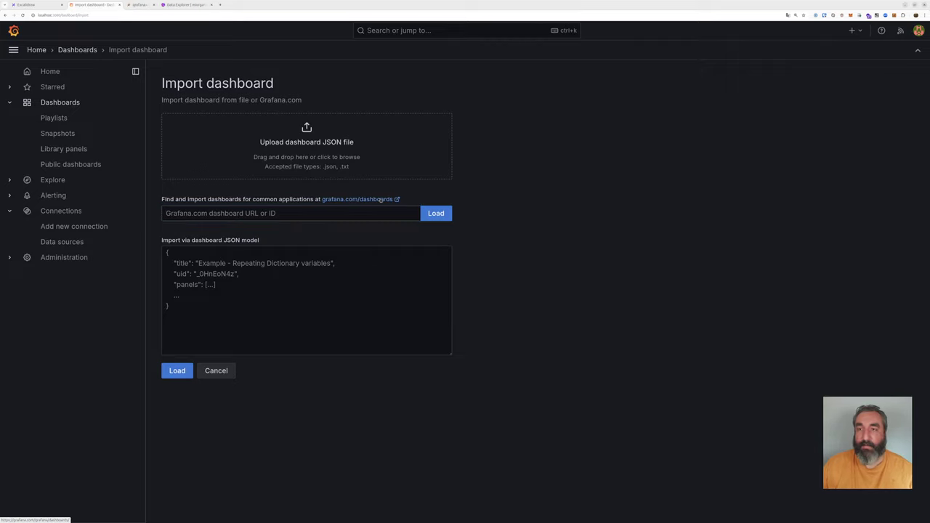
left_click(153, 6)
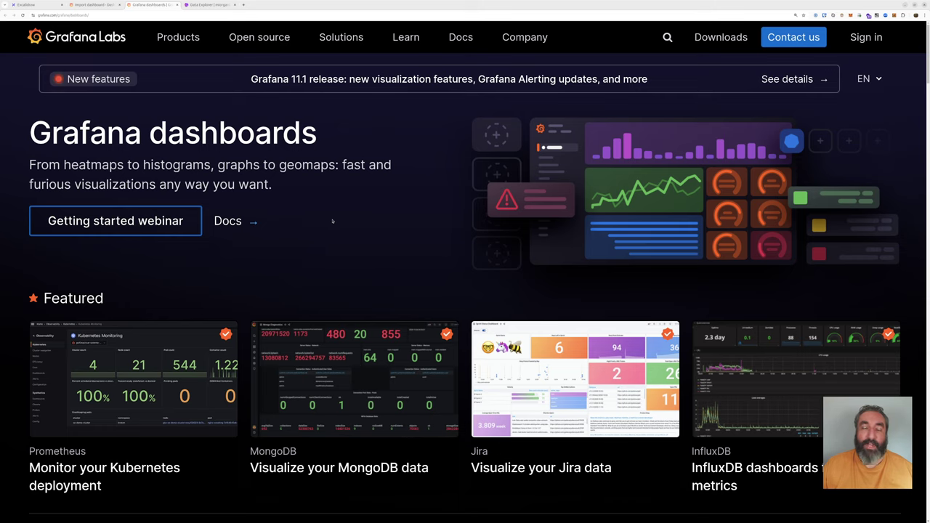
Browse the Grafana Labs dashboard catalogue and filter it by the Telegraf collector type.
scroll(332, 221, "down", 1)
scroll(332, 220, "up", 1)
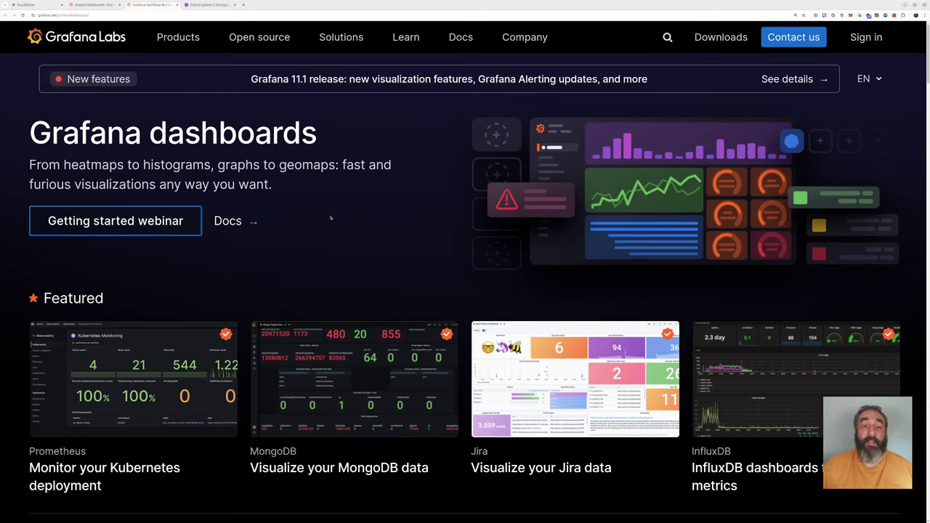
scroll(331, 217, "down", 2)
scroll(331, 217, "down", 4)
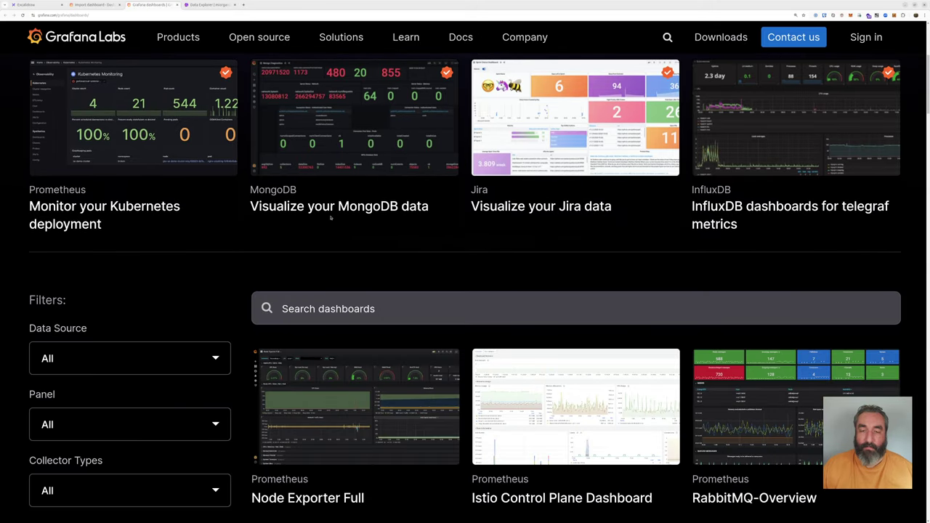
key("ctrl+minus")
key("ctrl+minus")
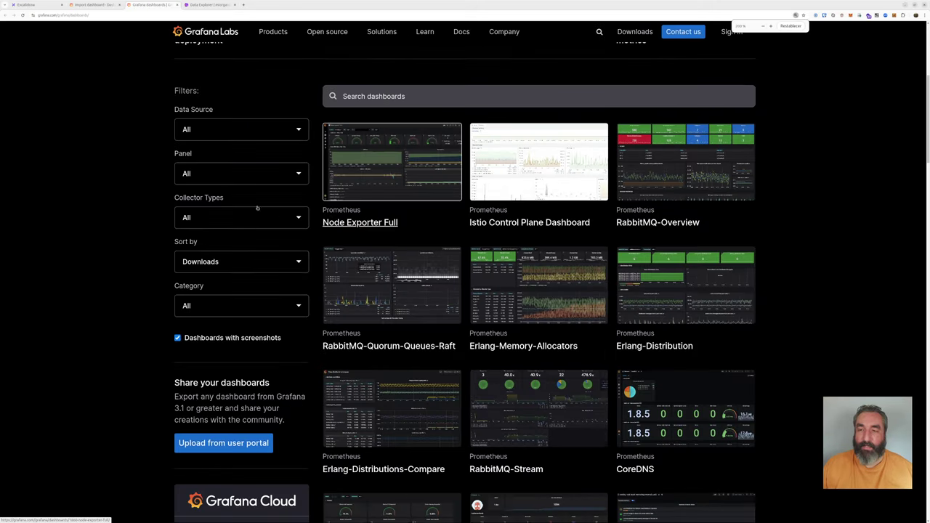
left_click(245, 217)
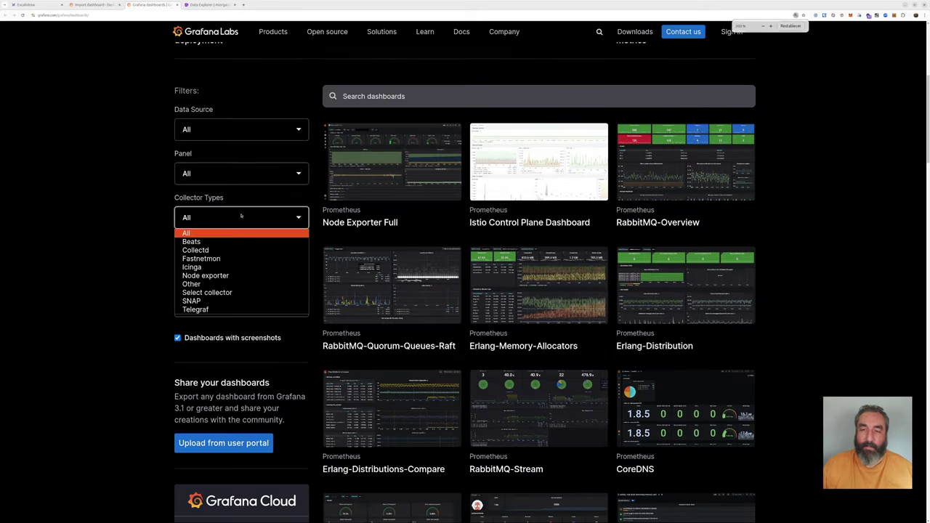
left_click(205, 309)
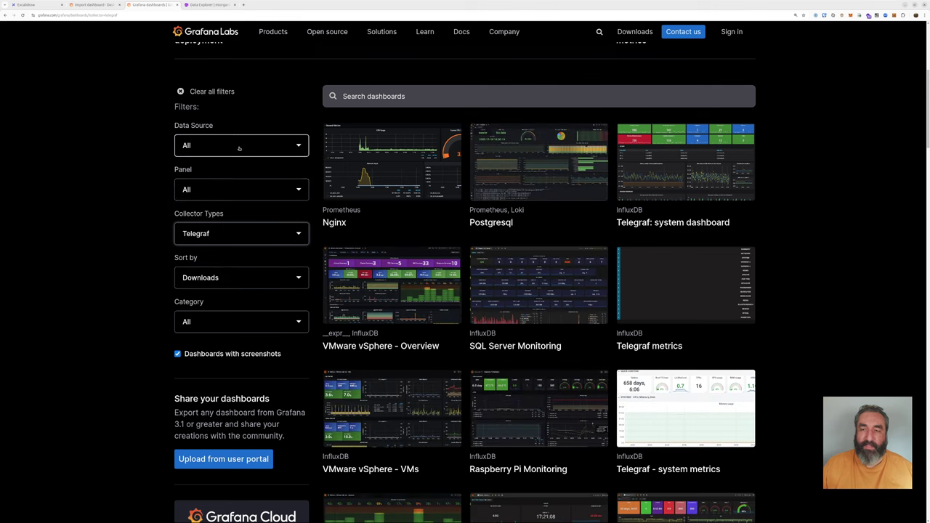
Narrow the catalogue to dashboards that use InfluxDB as data source and look through them.
left_click(239, 148)
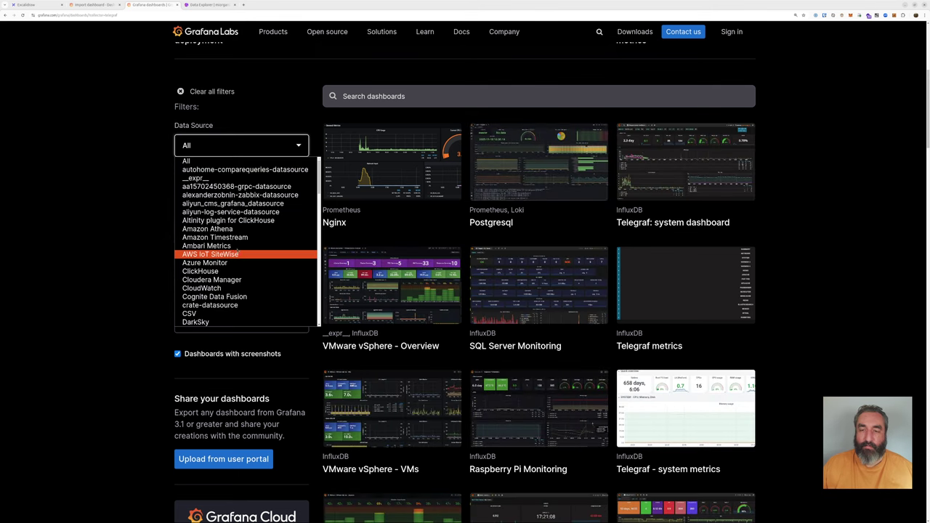
scroll(232, 239, "down", 5)
left_click(149, 171)
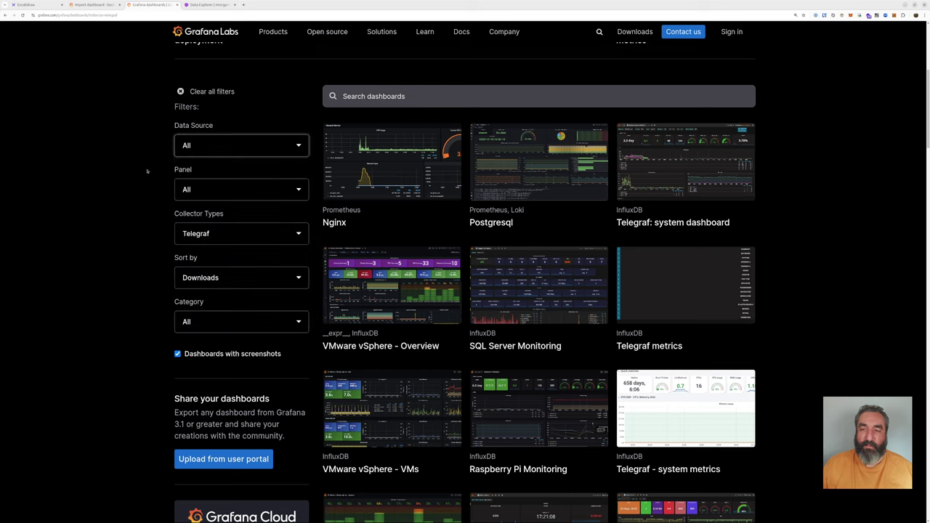
left_click(239, 145)
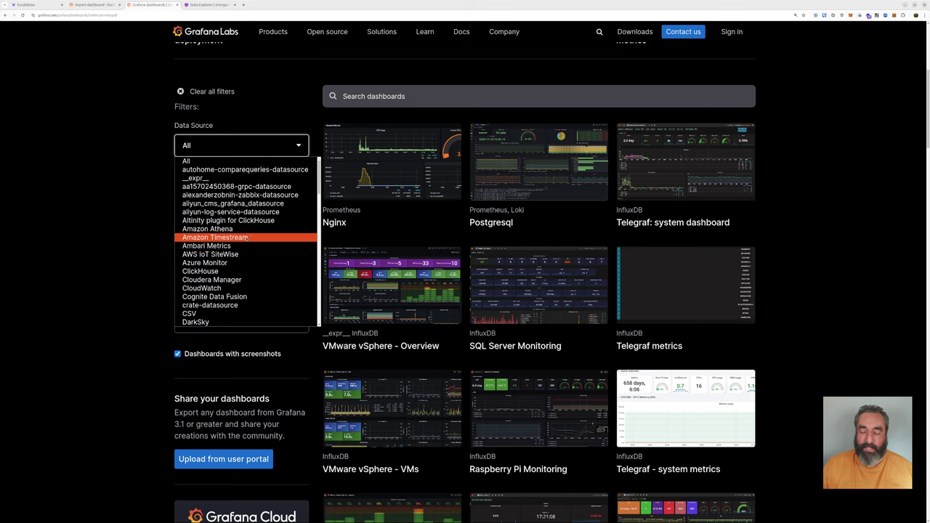
scroll(247, 237, "down", 8)
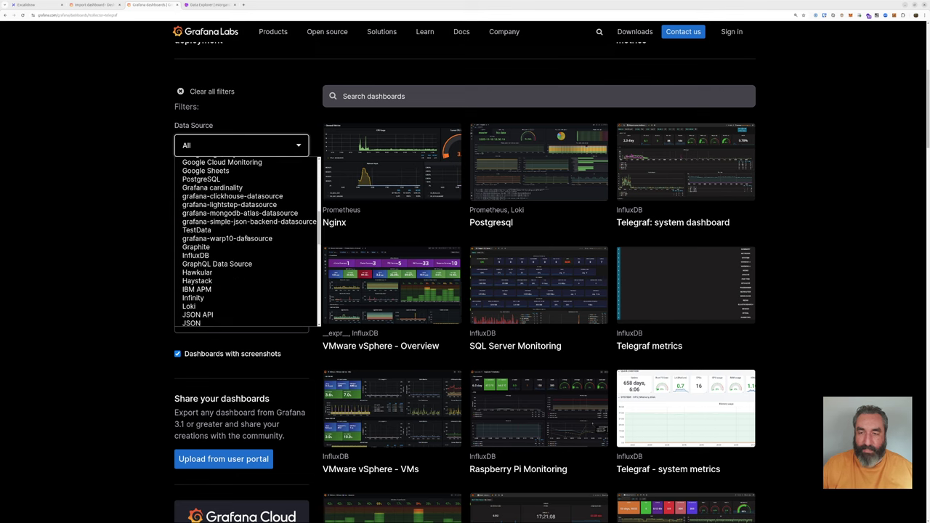
left_click(196, 255)
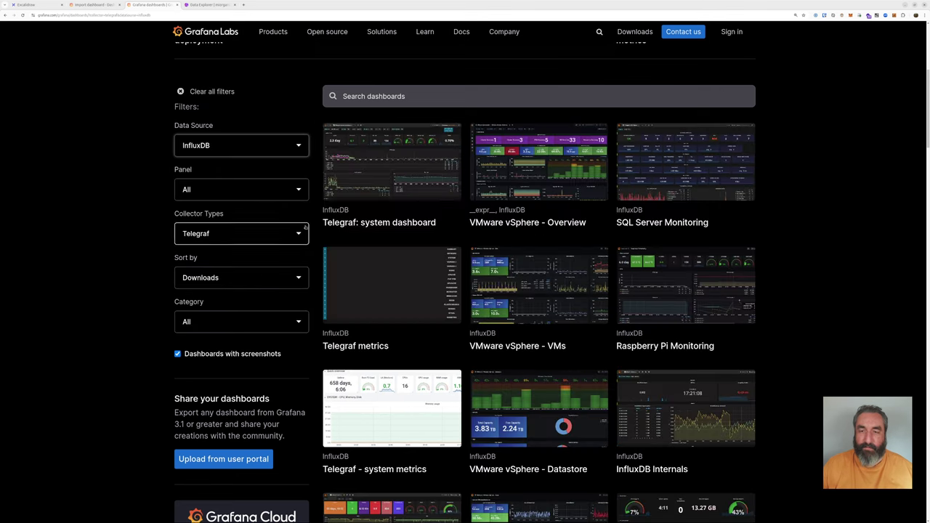
scroll(333, 226, "up", 2)
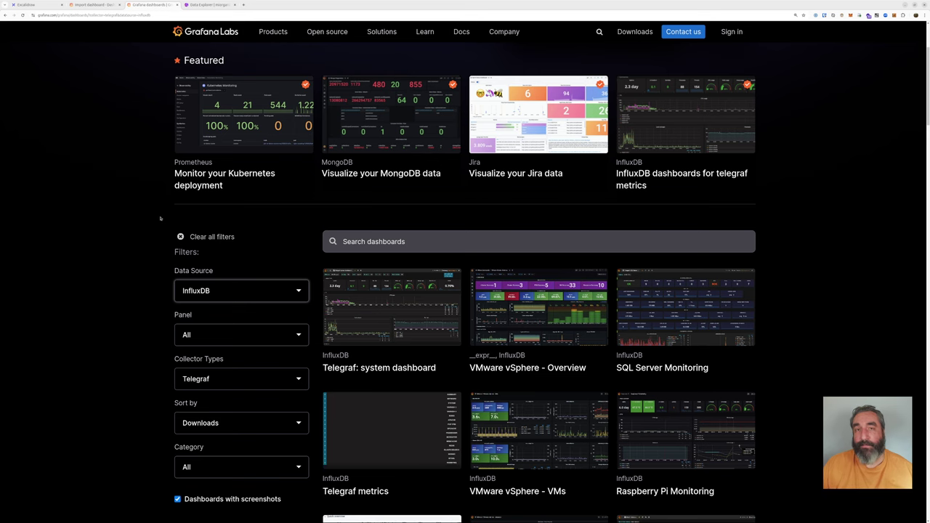
scroll(148, 209, "up", 3)
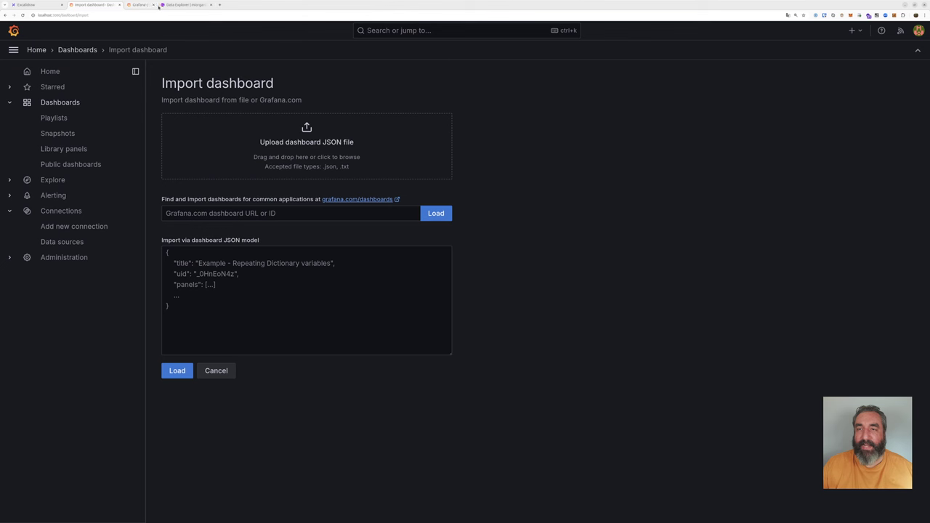
Close the catalogue tab and load the Grafana.com dashboard with ID 17020 for import.
middle_click(159, 6)
key("ctrl+plus")
key("ctrl+plus")
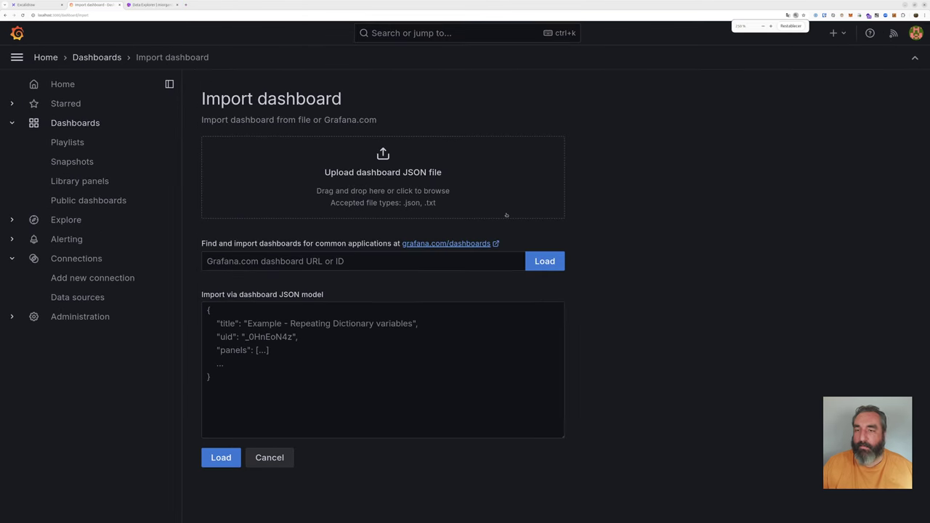
left_click(234, 261)
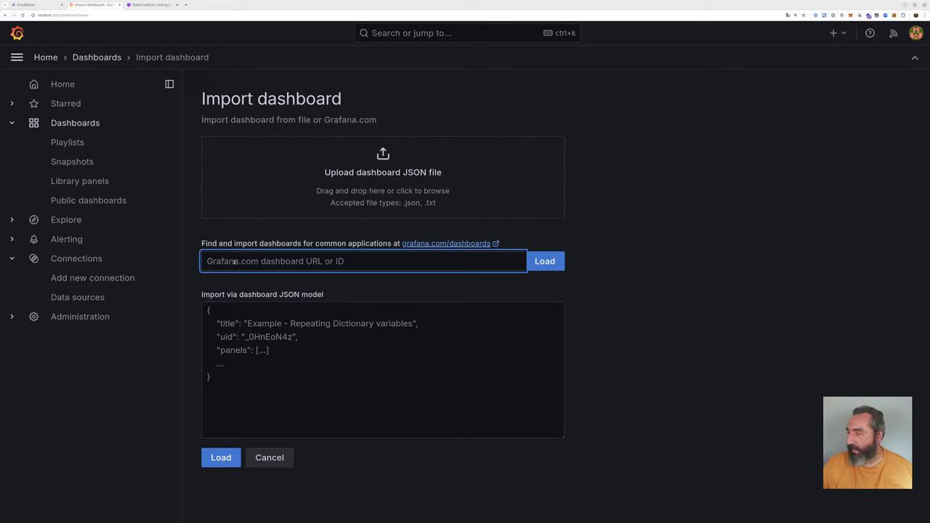
type("17020")
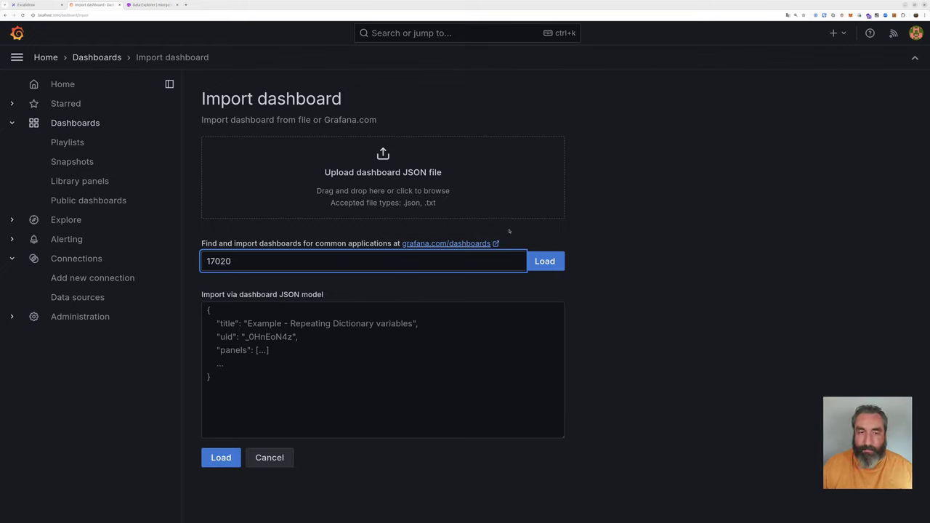
left_click(545, 263)
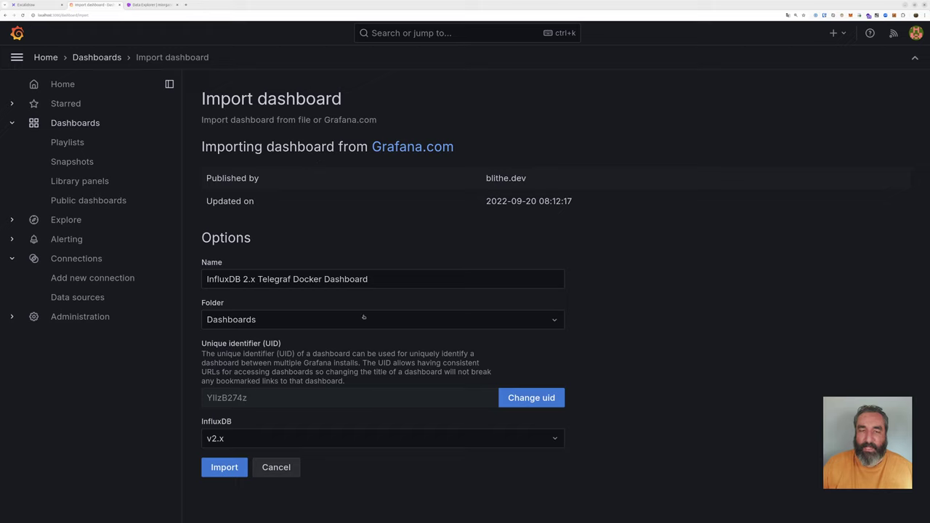
Rename the dashboard being imported as "Dashboard de Docker".
triple_click(390, 277)
key("Home")
left_click(393, 318)
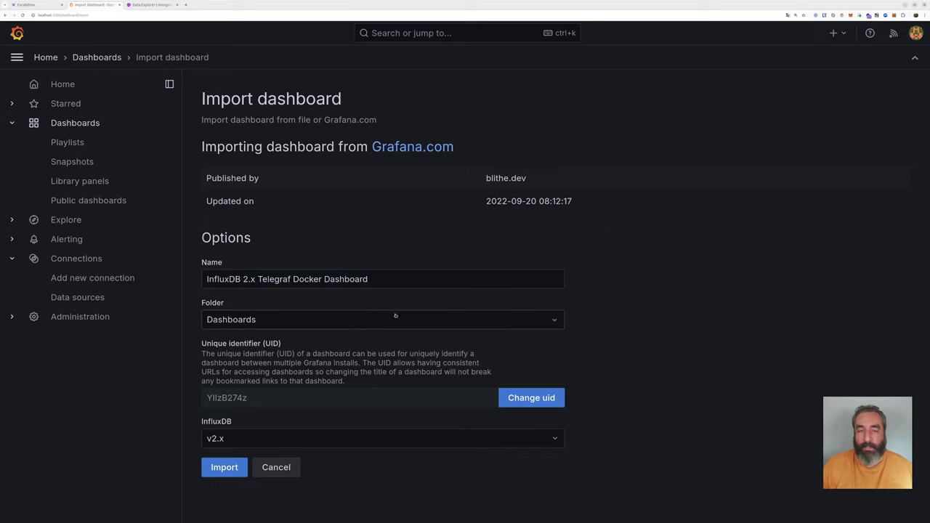
left_click(379, 320)
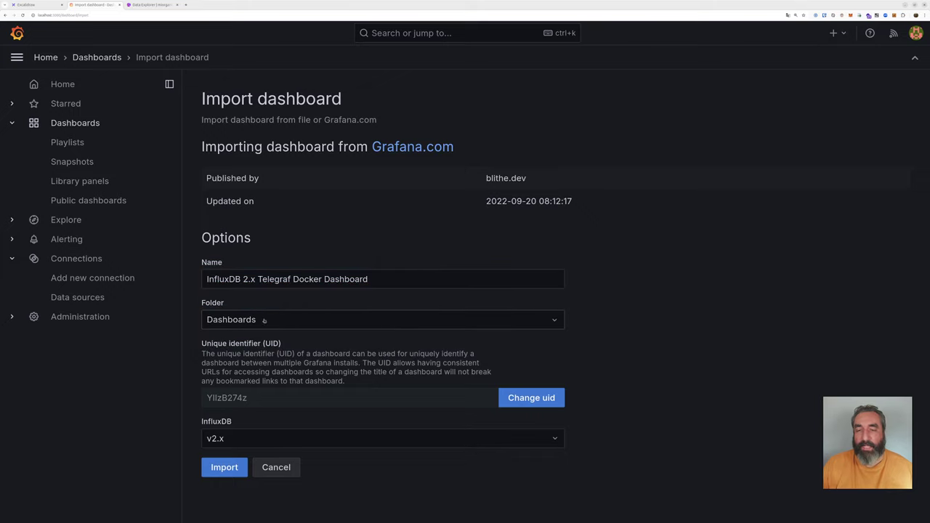
left_click_drag(399, 288, 199, 264)
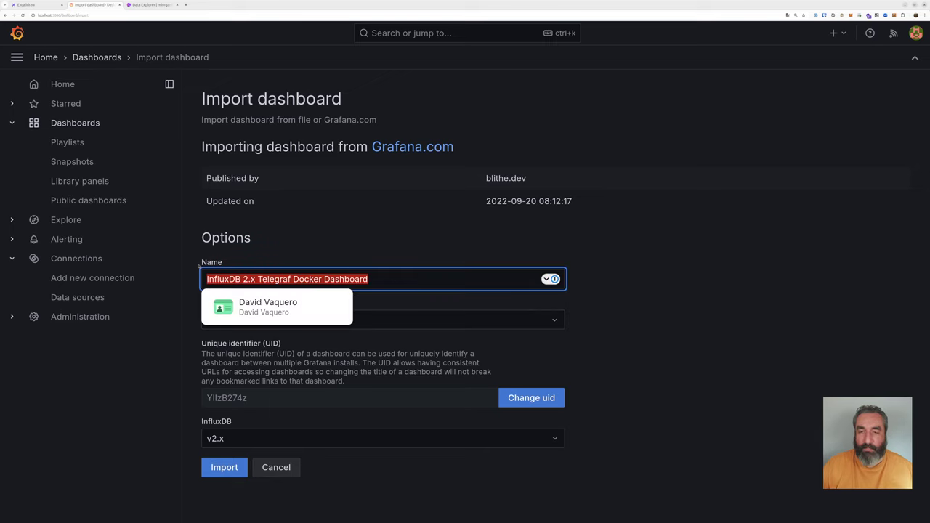
type("Dasboar")
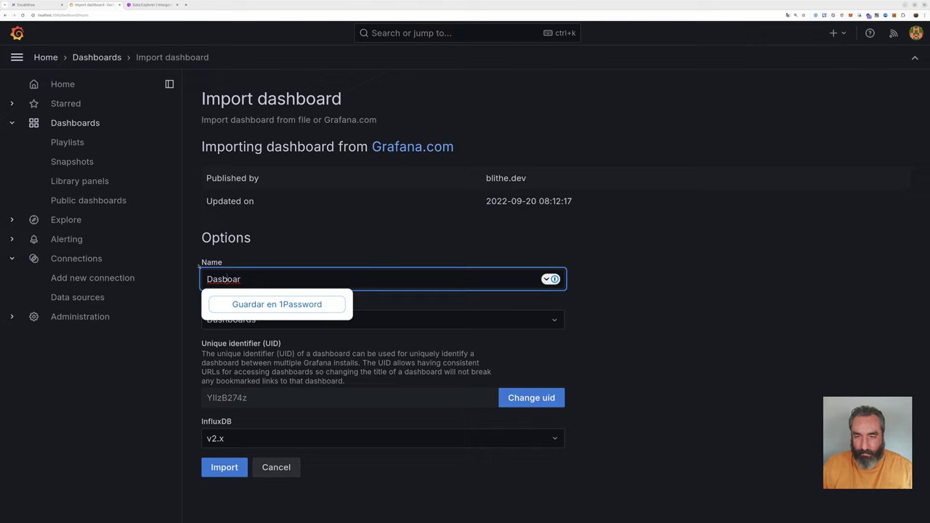
type("h")
type("d e")
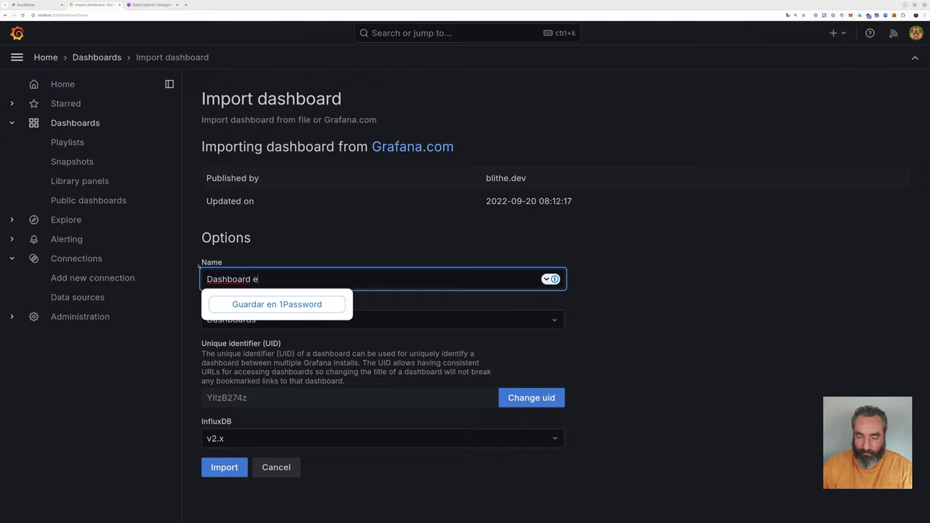
key("BackSpace")
type("de Docker")
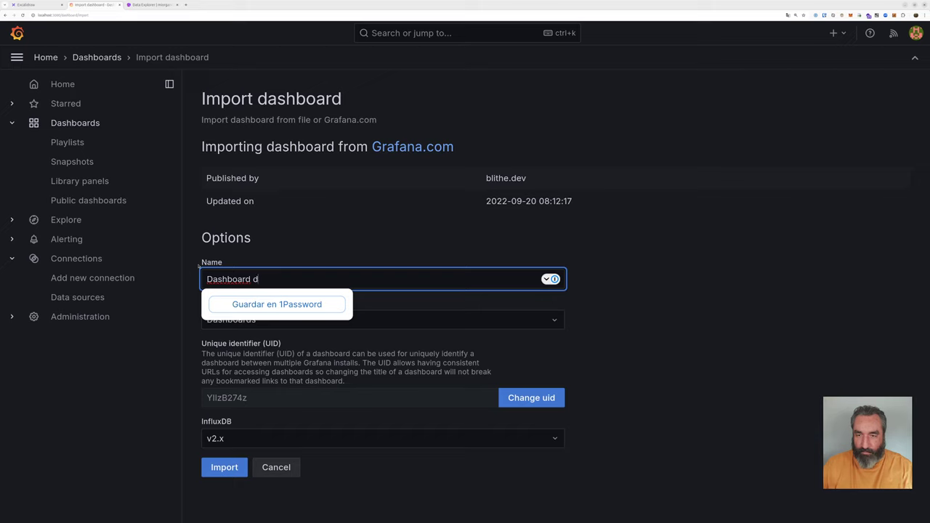
left_click(669, 310)
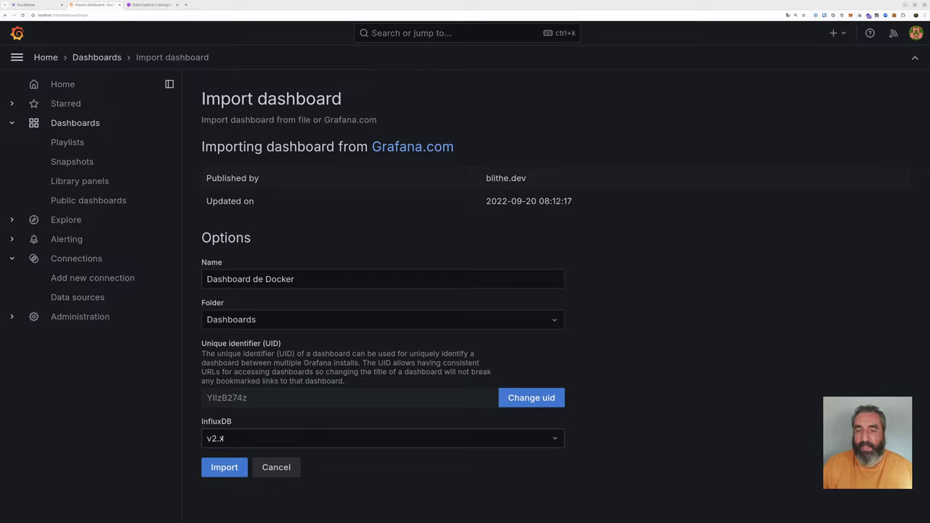
Choose Influxdb Monitoring as the InfluxDB data source and import the dashboard.
left_click(224, 438)
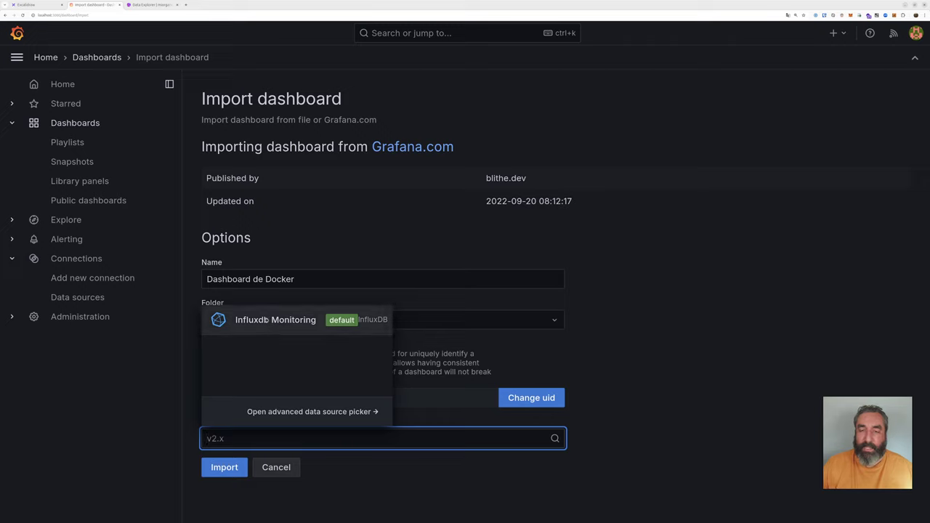
left_click(249, 324)
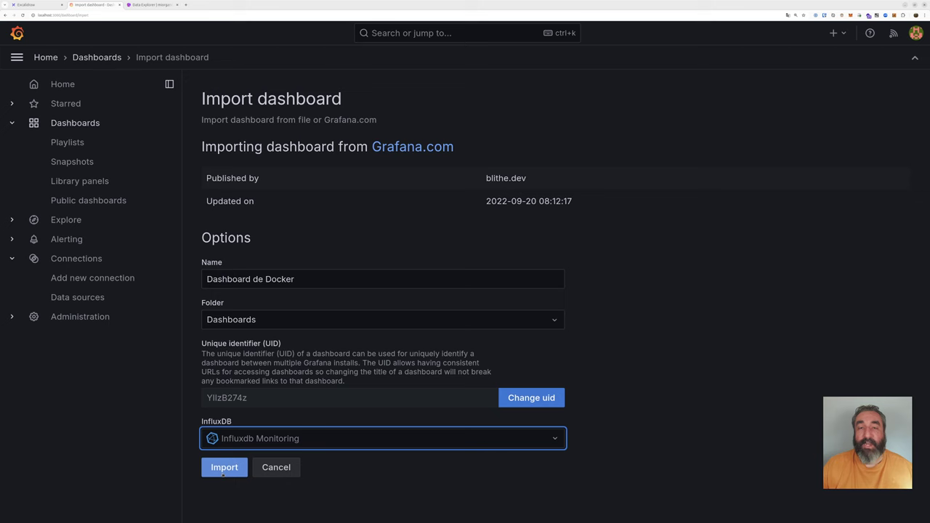
left_click(224, 468)
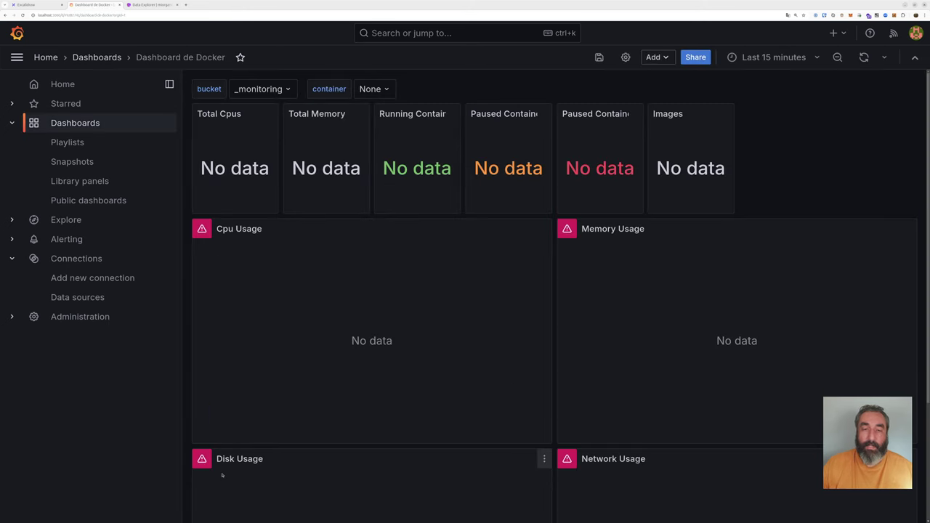
Set the dashboard's bucket variable to monitor and look over the panels.
left_click(274, 91)
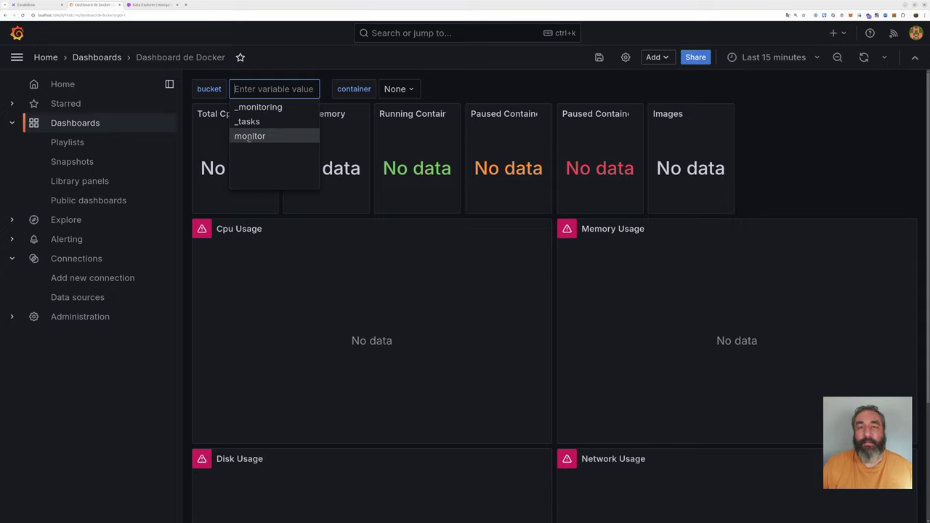
left_click(250, 137)
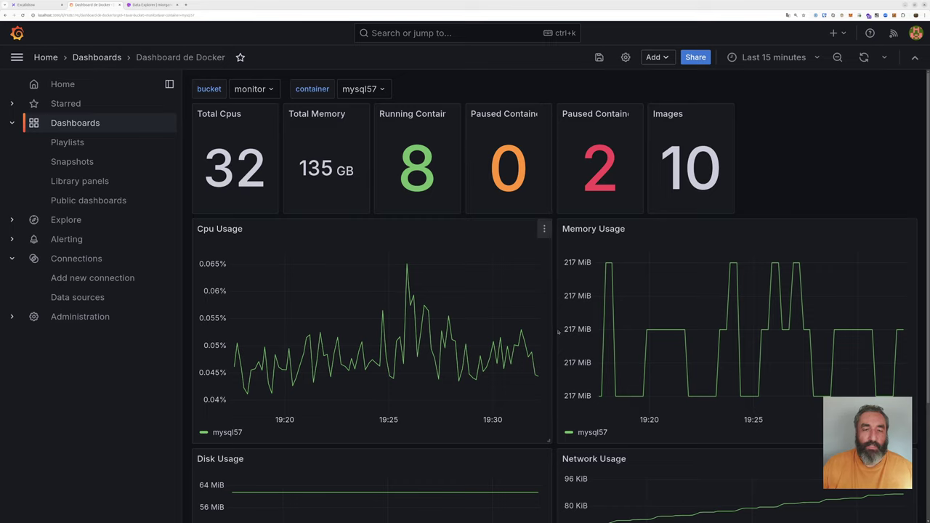
scroll(562, 378, "down", 3)
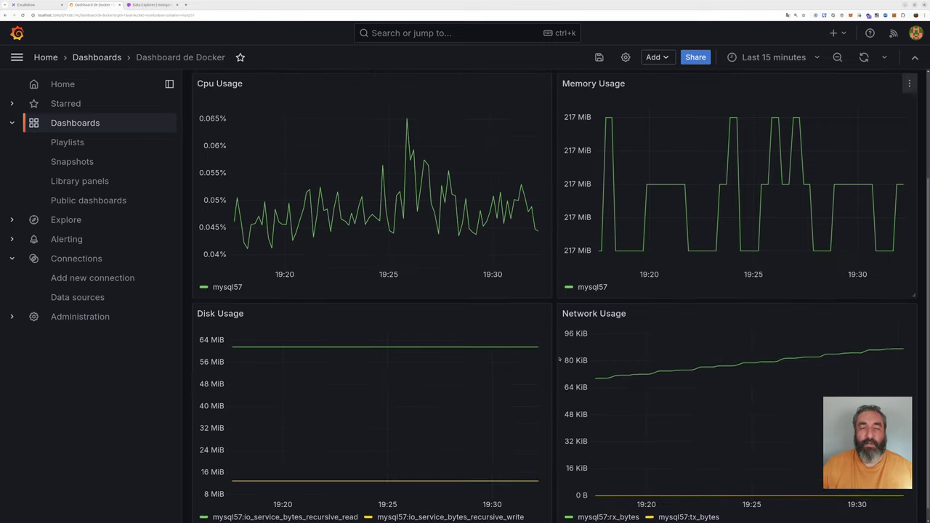
scroll(559, 358, "up", 3)
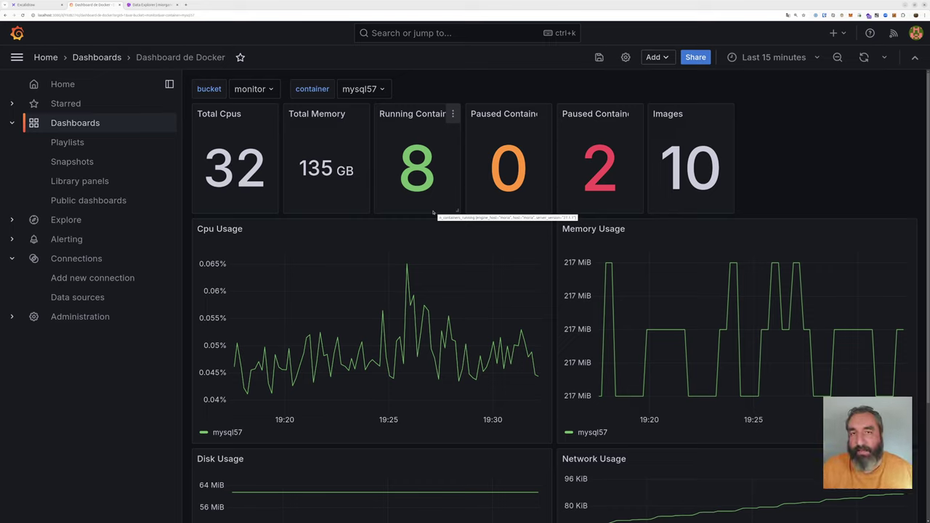
left_click(252, 88)
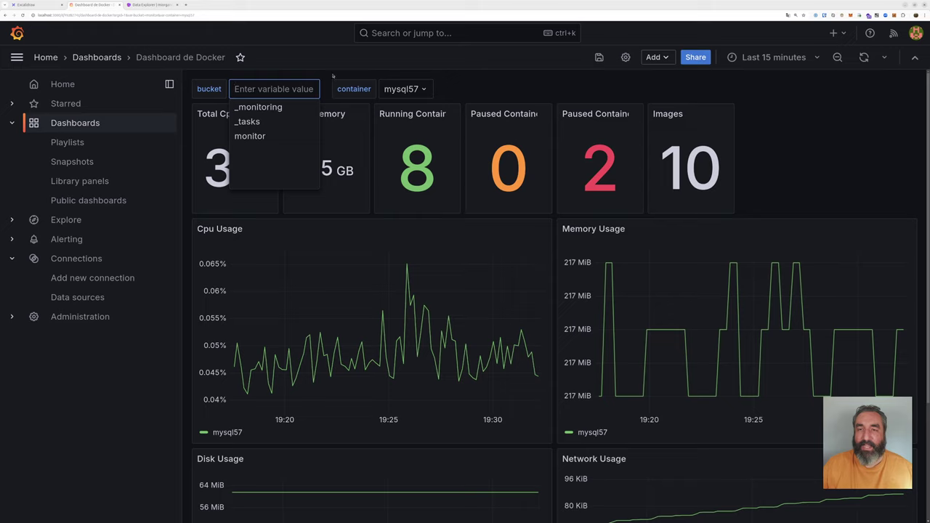
left_click(249, 136)
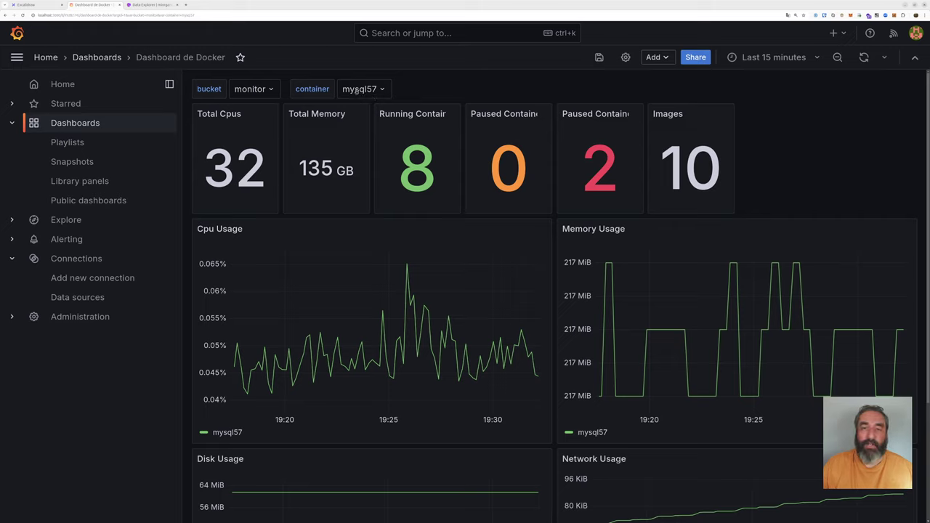
Select all containers in the dashboard's container variable and look over the usage graphs.
left_click(356, 88)
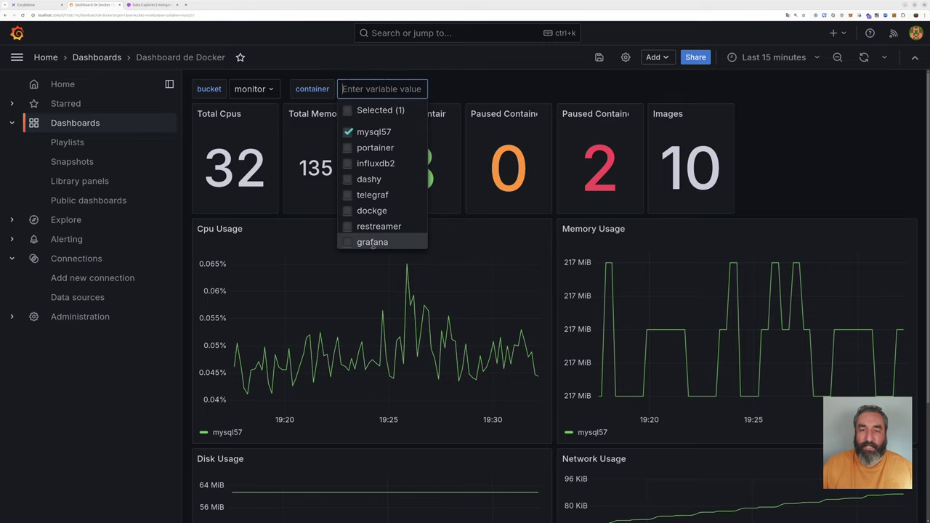
left_click(351, 111)
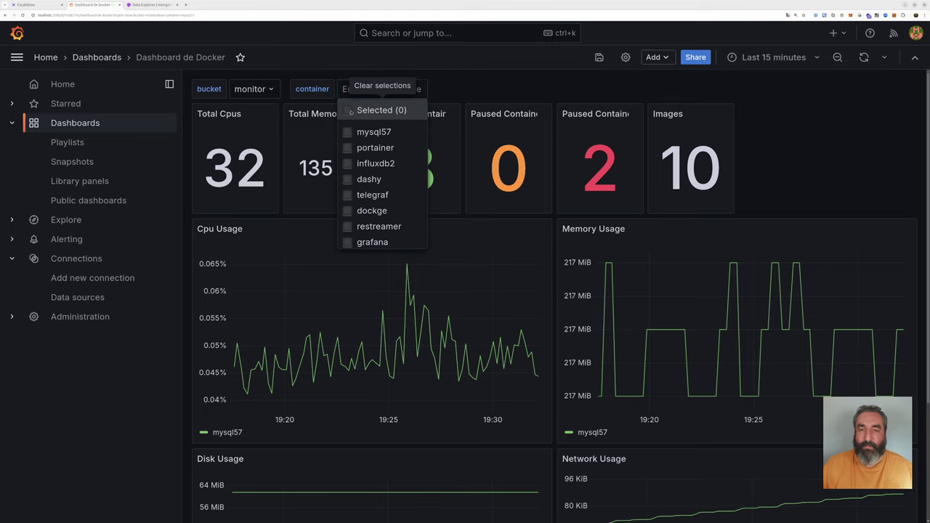
left_click(351, 110)
left_click(460, 92)
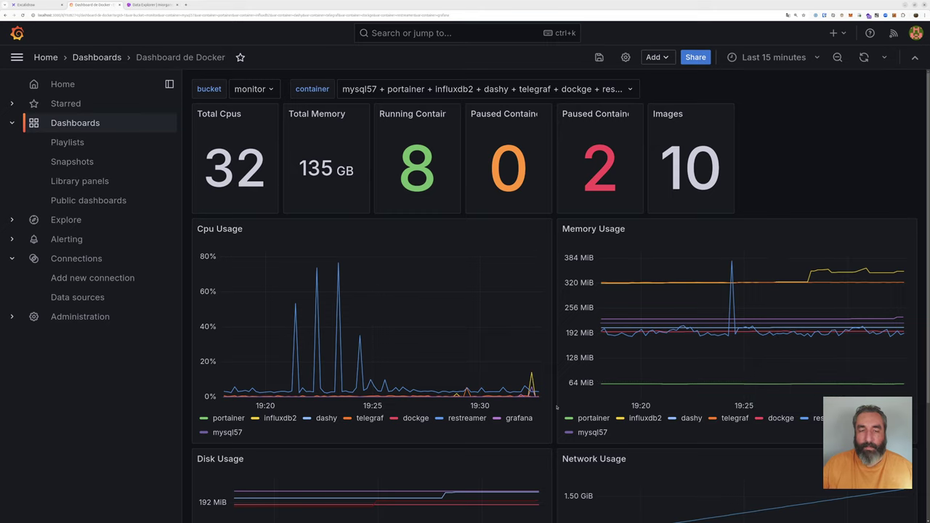
scroll(556, 407, "down", 3)
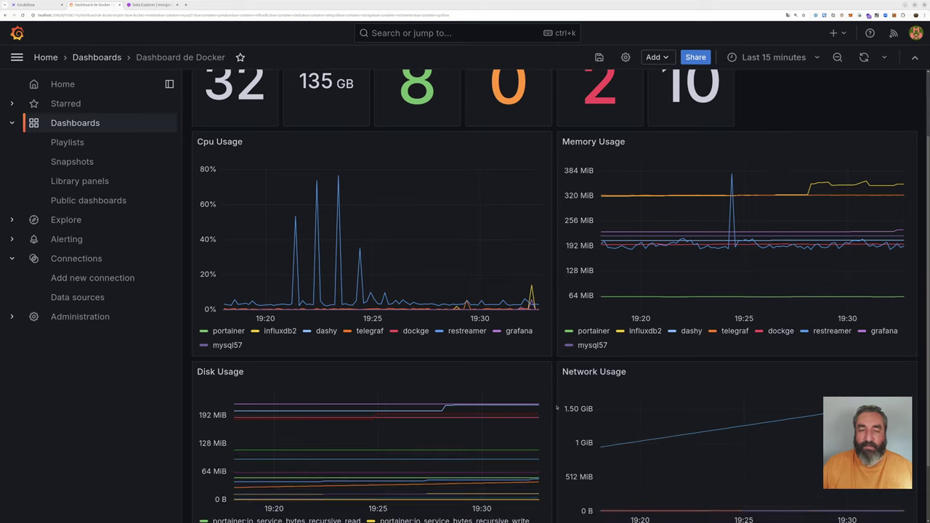
scroll(556, 408, "up", 3)
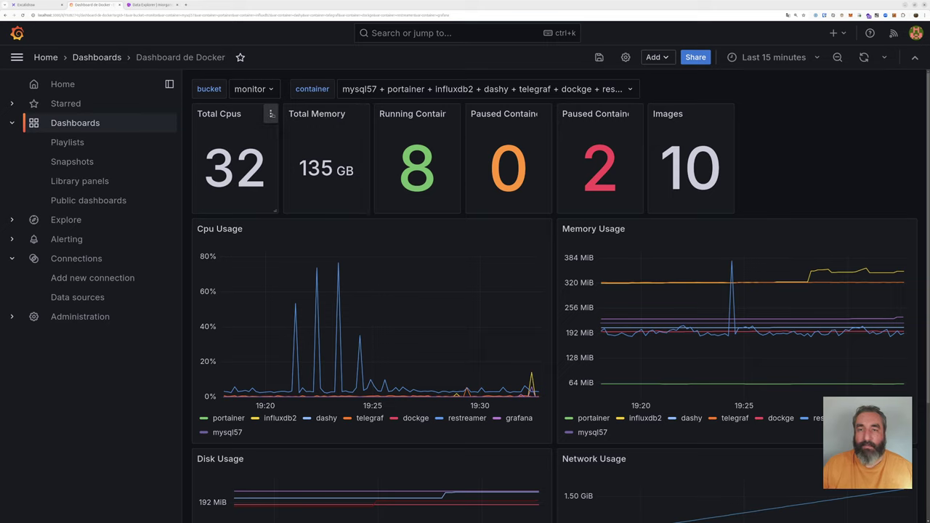
Open the Total Cpus panel for editing and view its query.
left_click(271, 114)
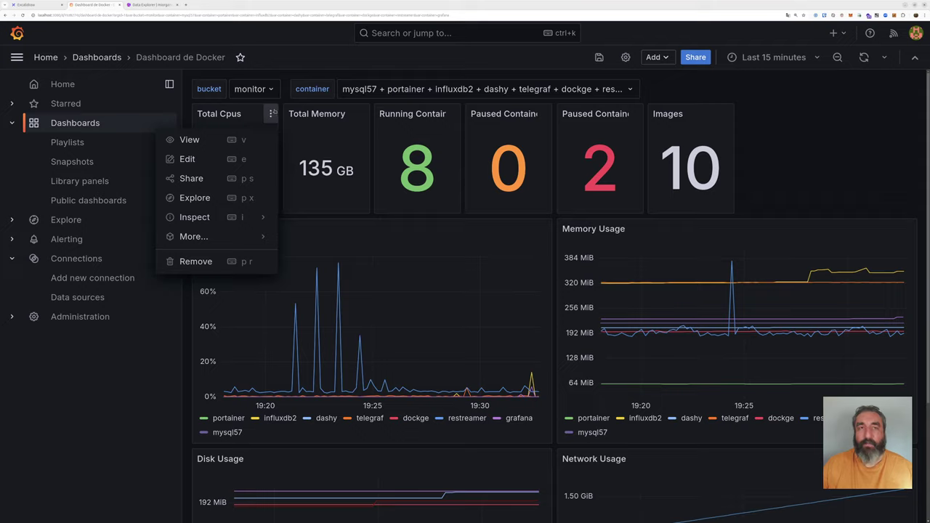
left_click(271, 113)
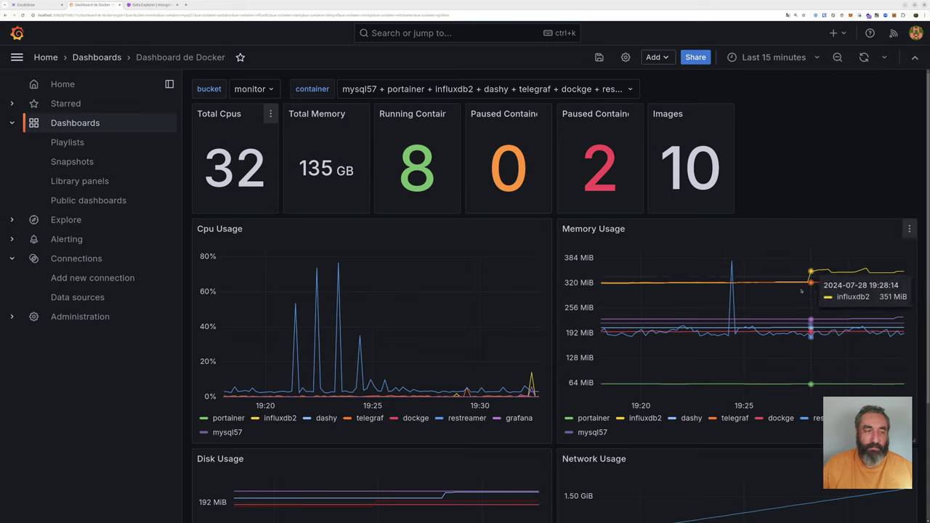
left_click(270, 114)
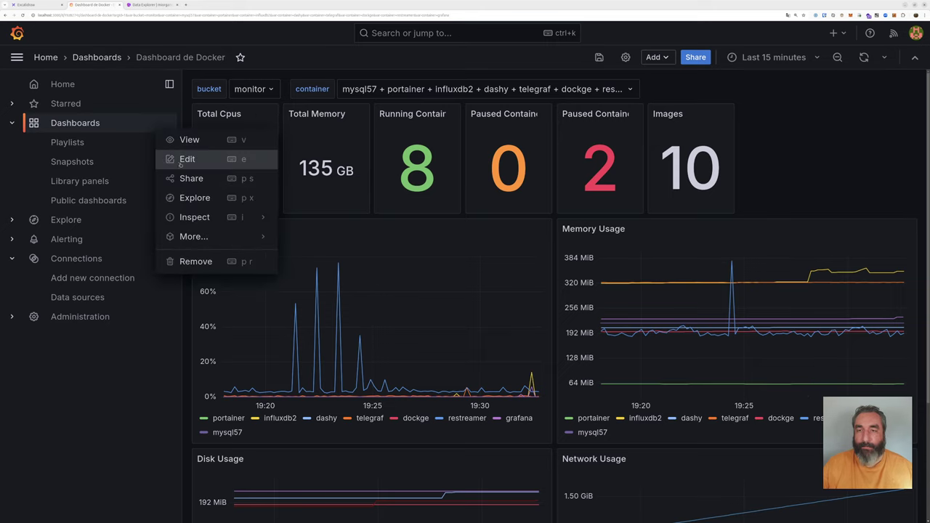
left_click(185, 159)
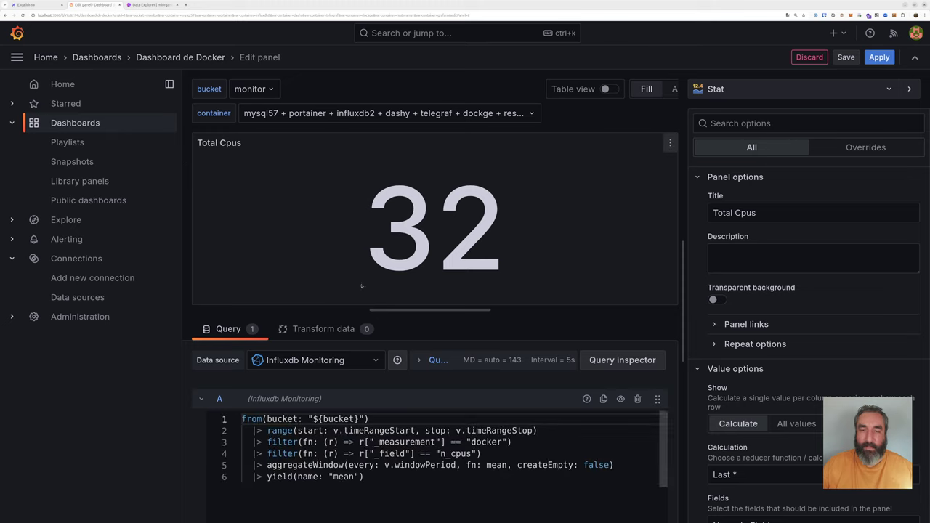
scroll(498, 441, "down", 2)
scroll(541, 424, "up", 1)
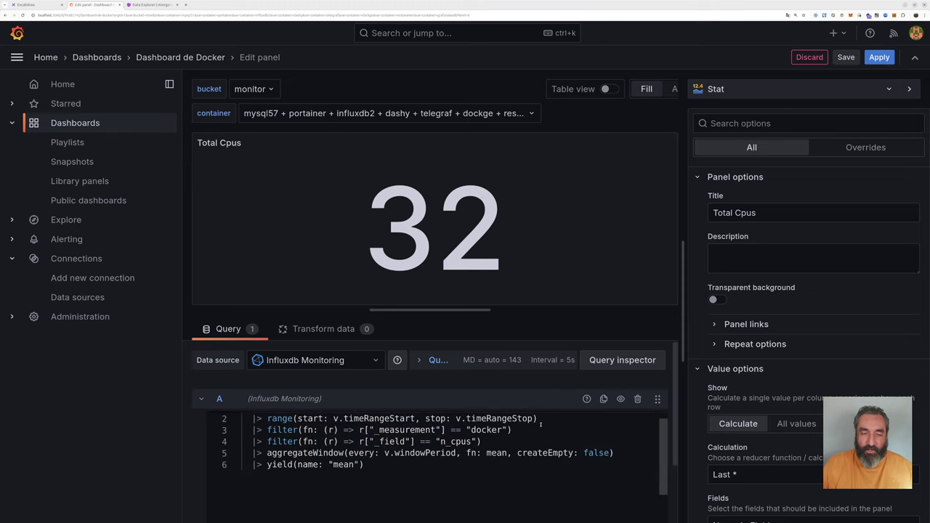
scroll(386, 465, "up", 1)
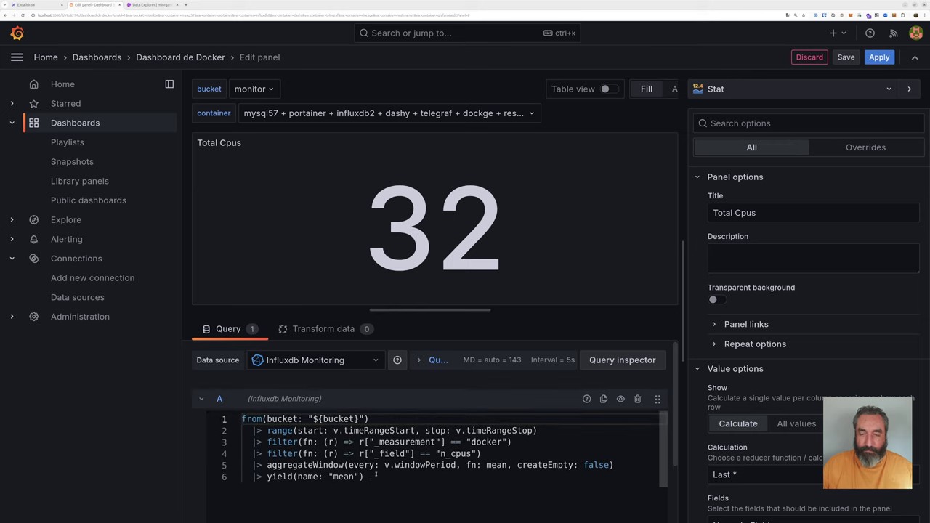
Examine the Total Cpus Flux query line by line, from the bucket to the yield, and leave the panel editor discarding any changes.
left_click_drag(376, 473, 239, 420)
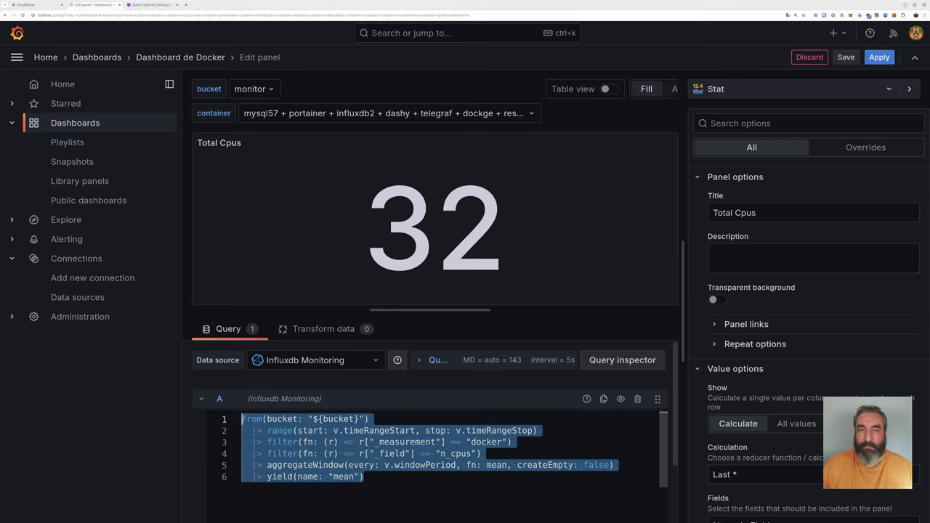
left_click(243, 419)
left_click_drag(266, 420, 365, 419)
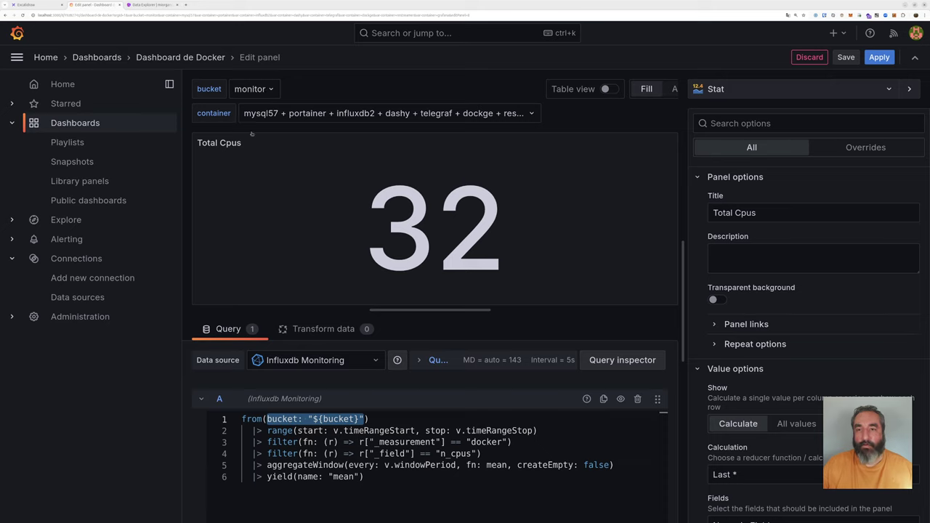
left_click_drag(267, 431, 539, 431)
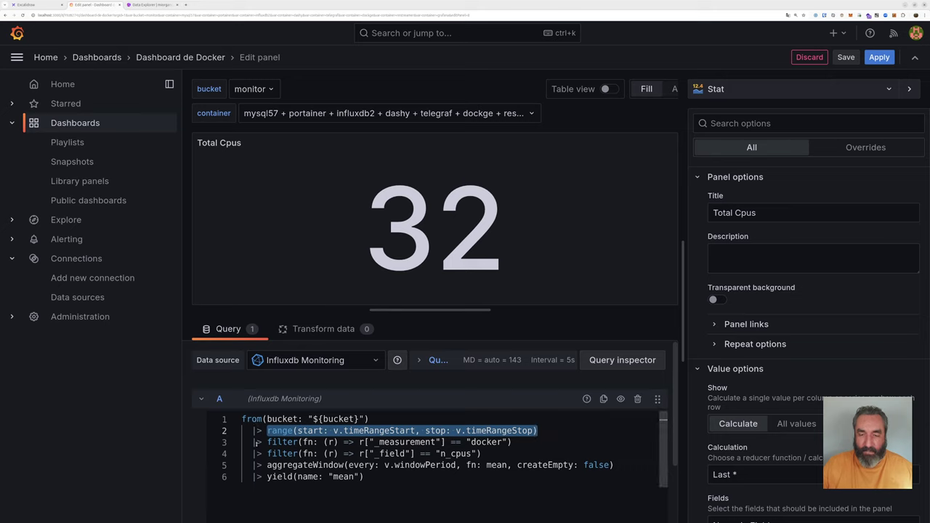
left_click_drag(257, 443, 538, 452)
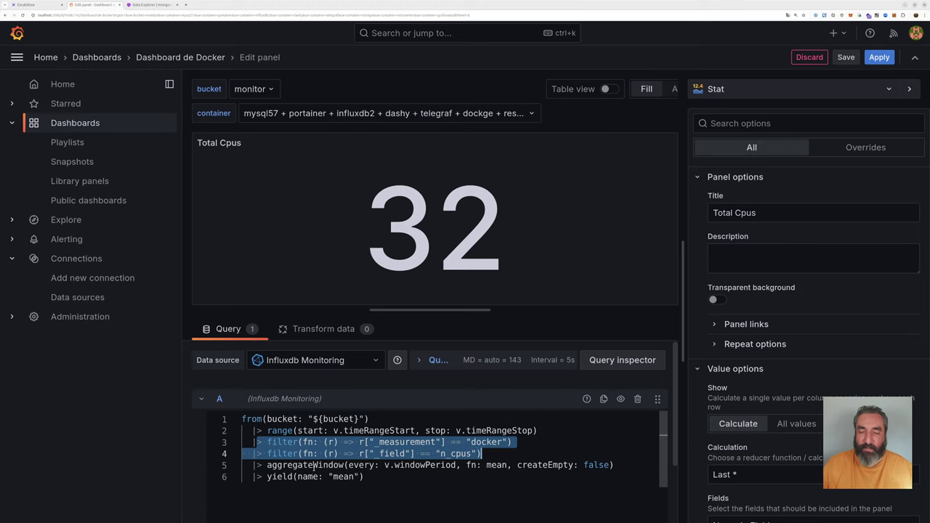
left_click_drag(256, 465, 621, 465)
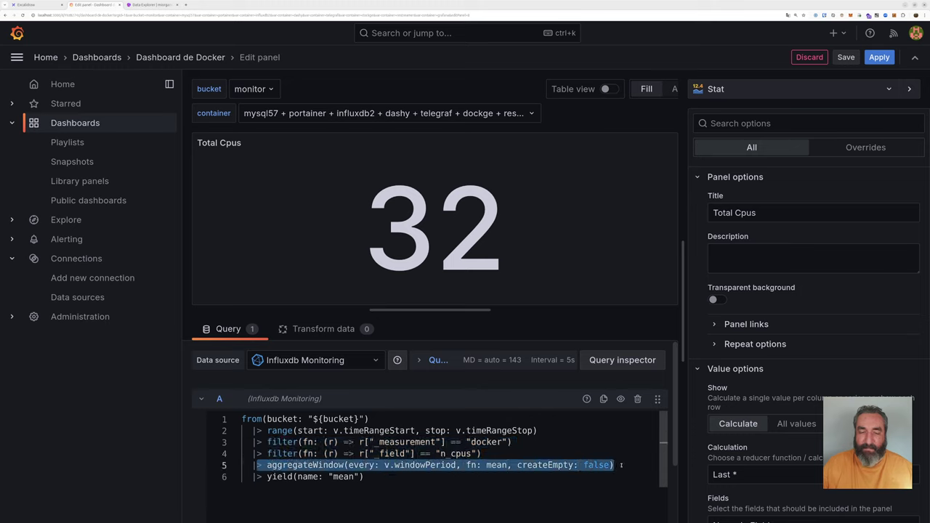
left_click_drag(371, 478, 247, 476)
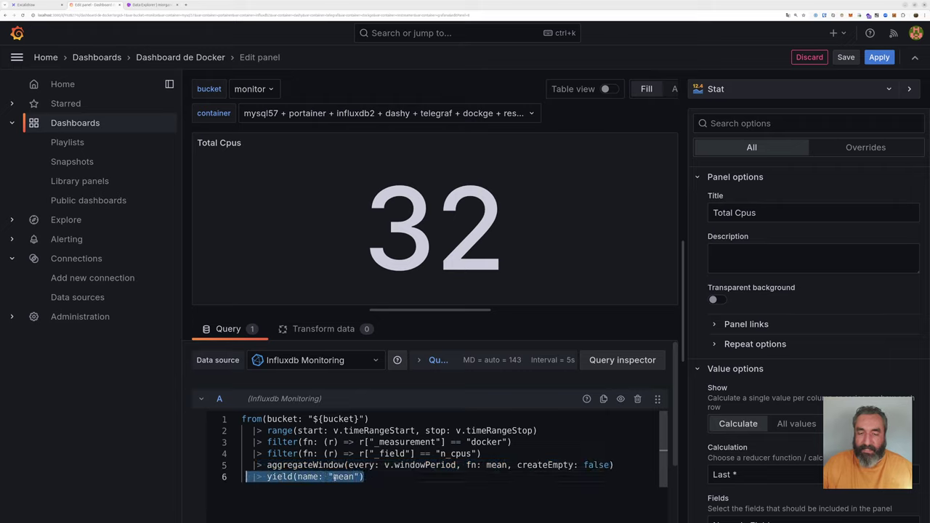
left_click(500, 242)
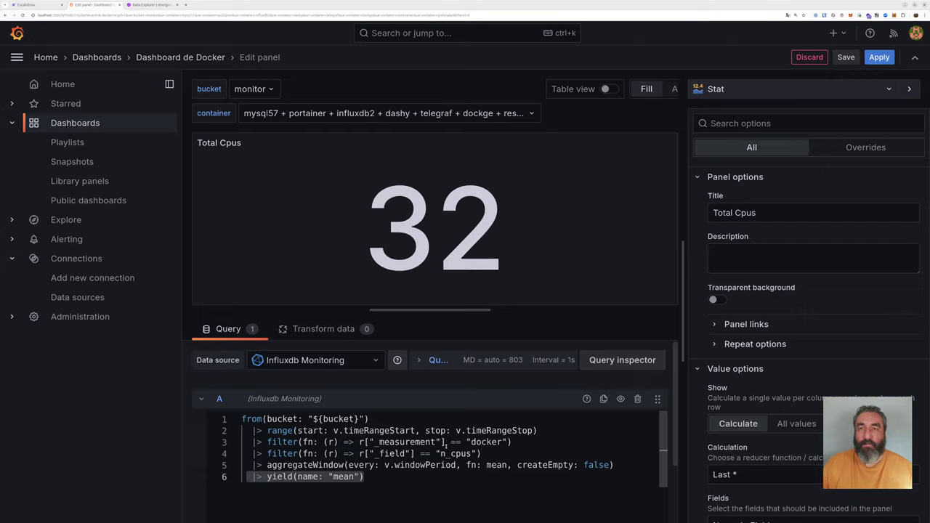
mouse_move(396, 231)
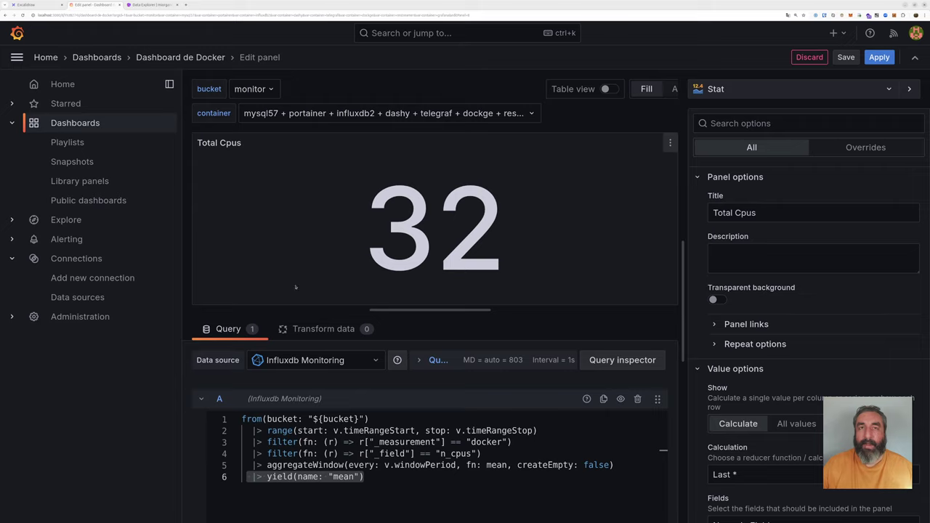
left_click(811, 57)
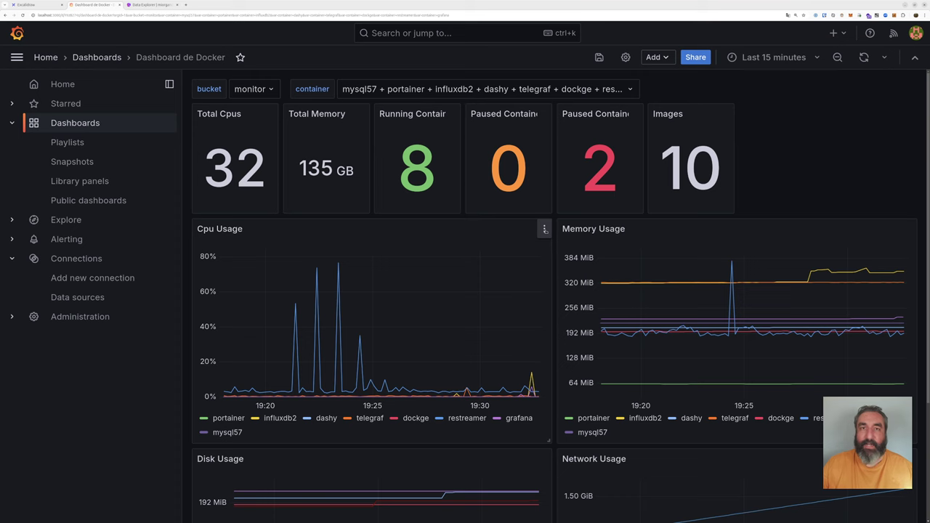
Open the Cpu Usage panel's editor, examine the container_name filter in its query and return to the dashboard discarding any changes.
left_click(544, 229)
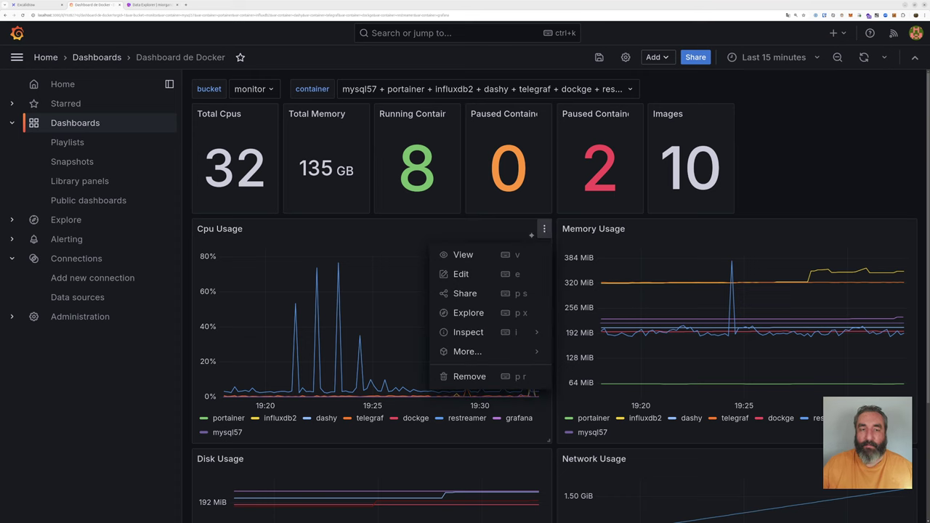
left_click(462, 274)
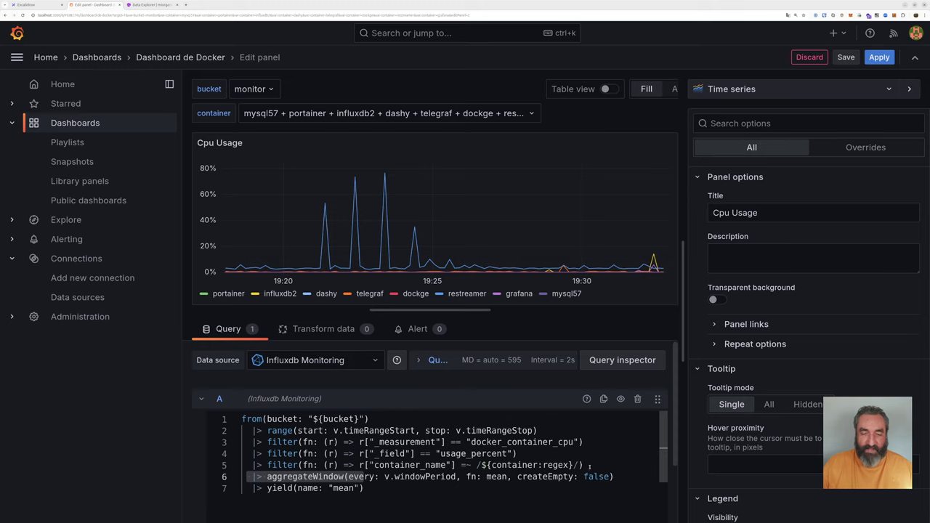
left_click_drag(590, 465, 255, 465)
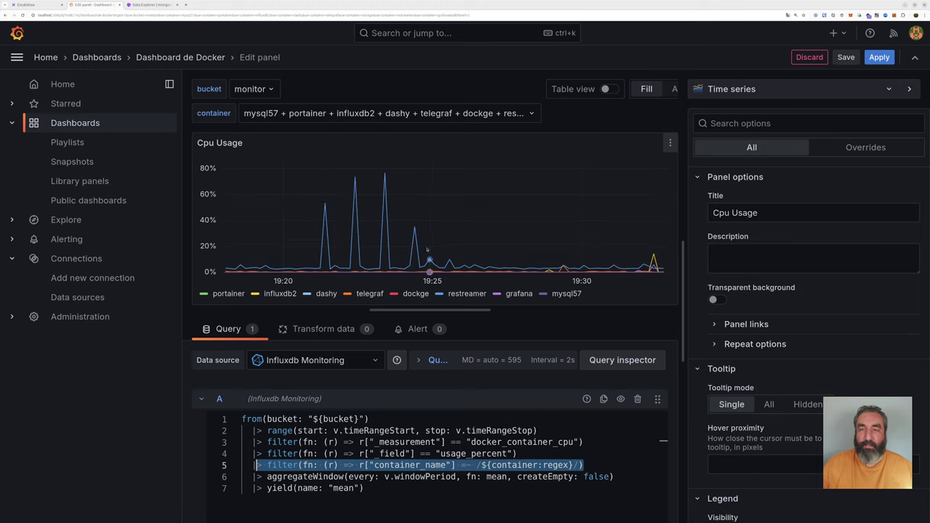
mouse_move(385, 175)
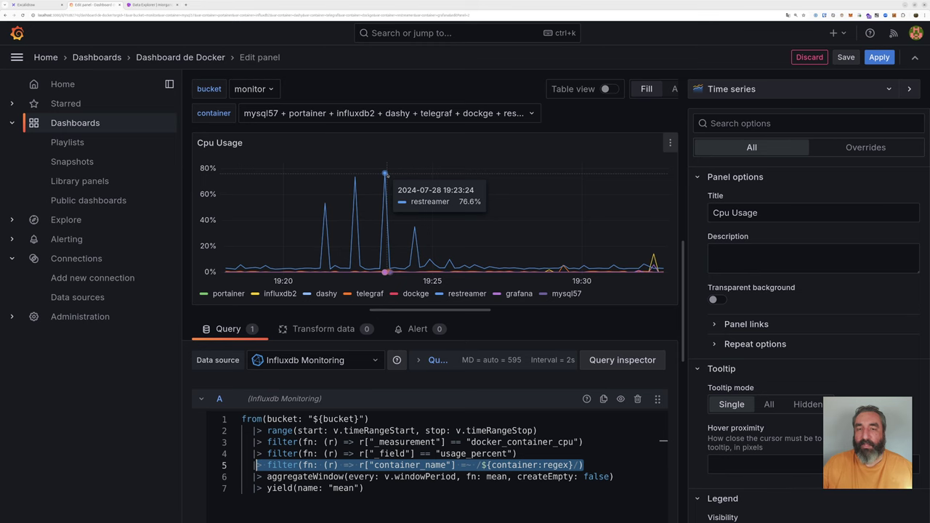
left_click(810, 56)
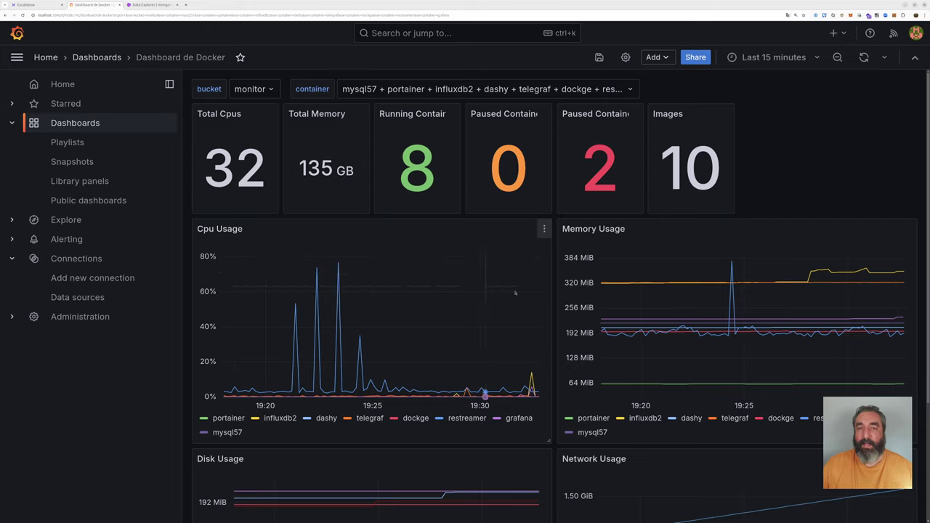
scroll(530, 293, "down", 1)
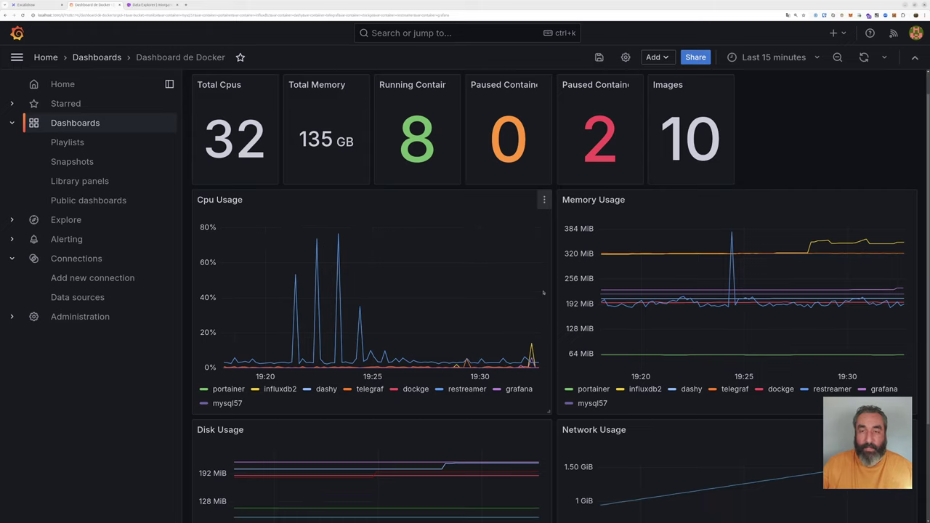
Look over the Docker dashboard's stat and usage panels and mark the dashboard as a favorite.
scroll(543, 293, "up", 1)
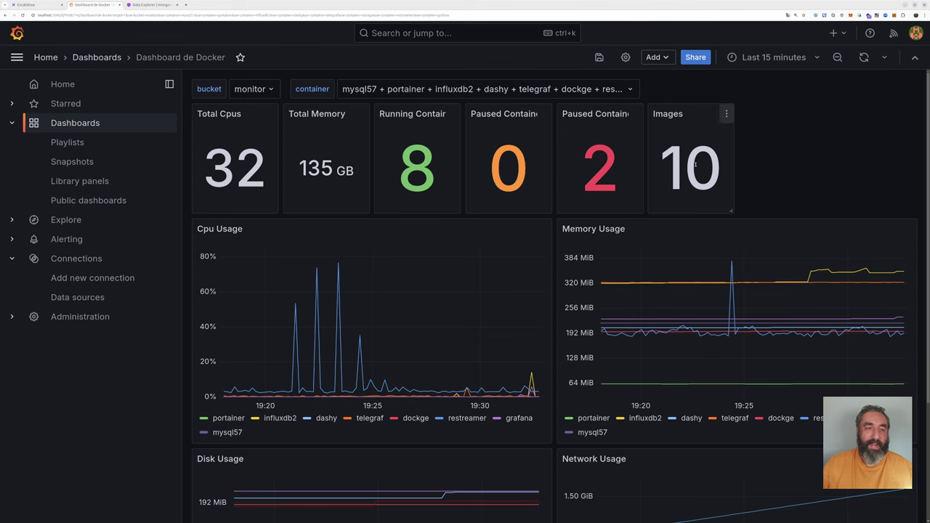
scroll(704, 173, "down", 4)
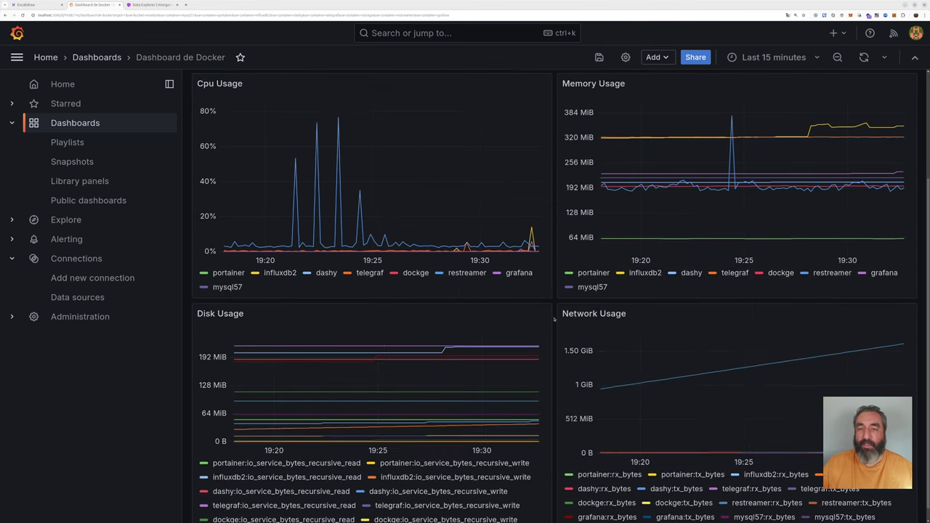
scroll(378, 218, "down", 1)
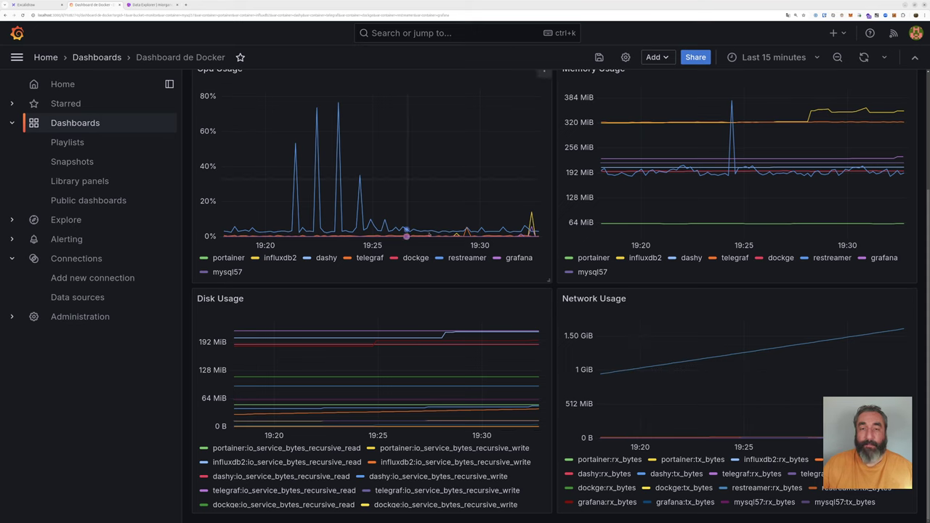
scroll(539, 278, "up", 3)
scroll(539, 277, "up", 1)
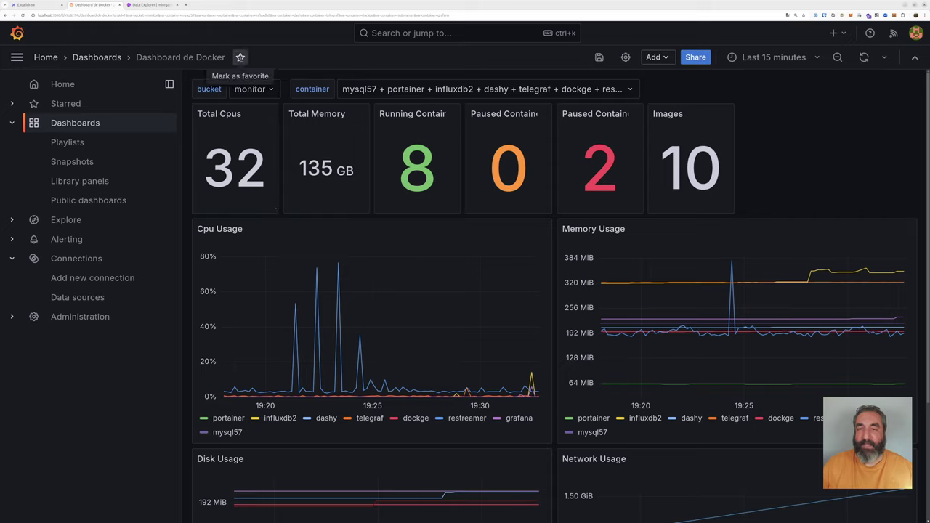
left_click(239, 57)
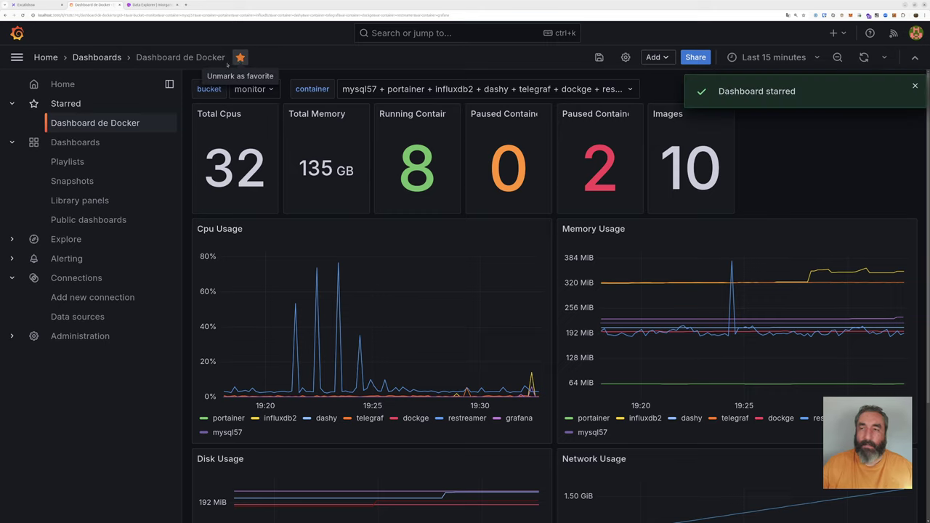
Start a new dashboard import and load the Grafana.com dashboard with ID 15650.
left_click(81, 143)
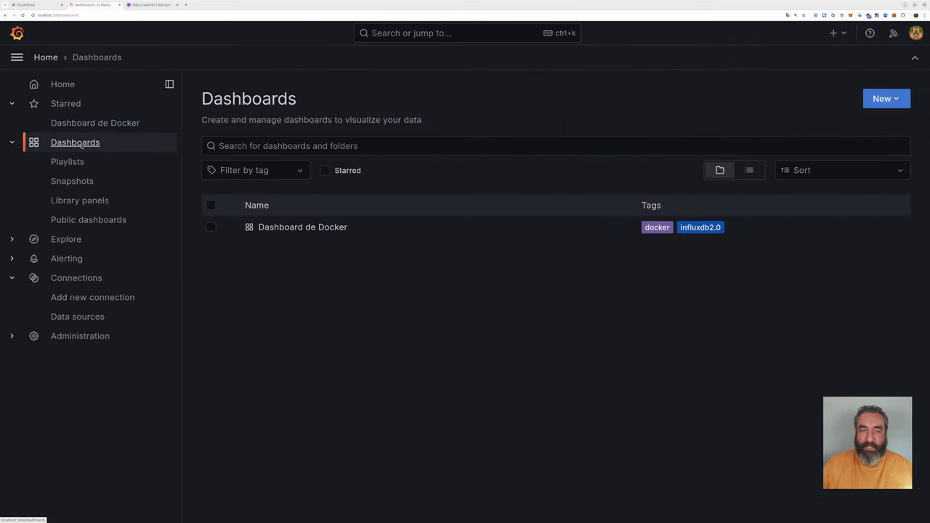
left_click(883, 99)
left_click(883, 124)
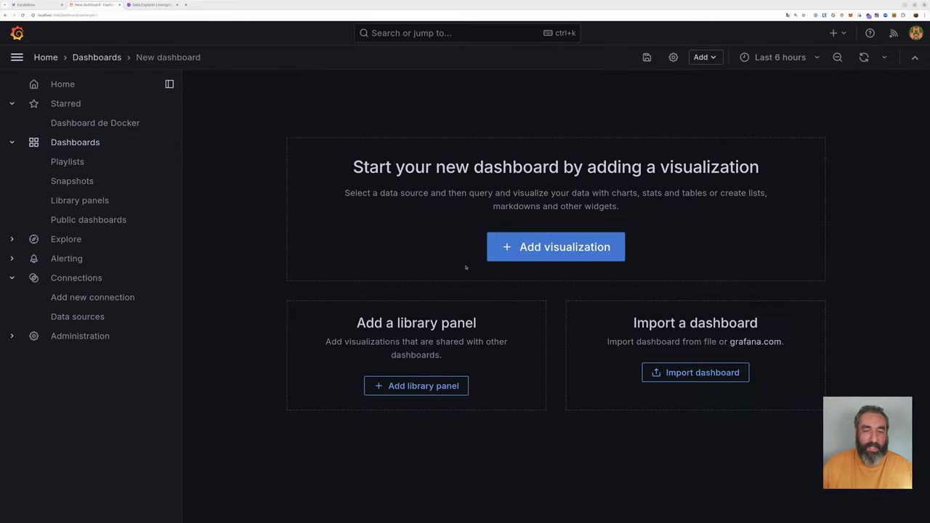
left_click(690, 375)
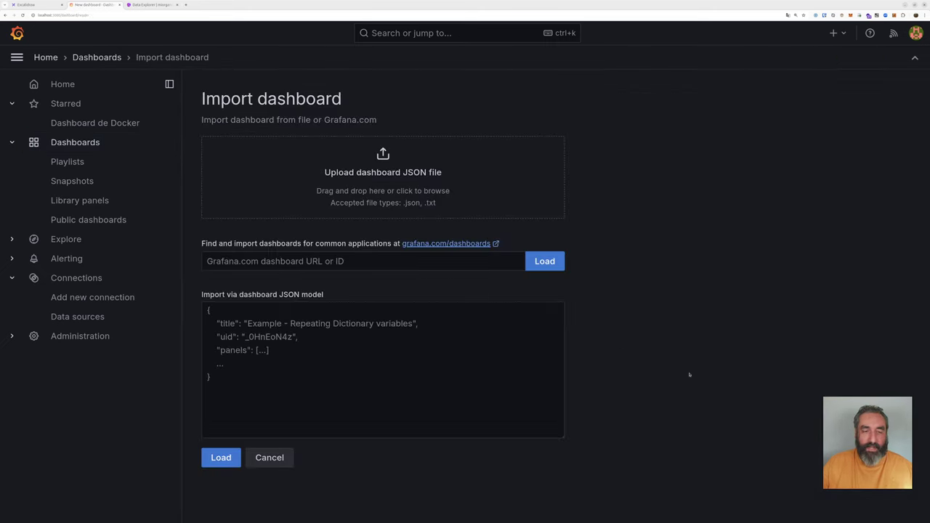
left_click(218, 264)
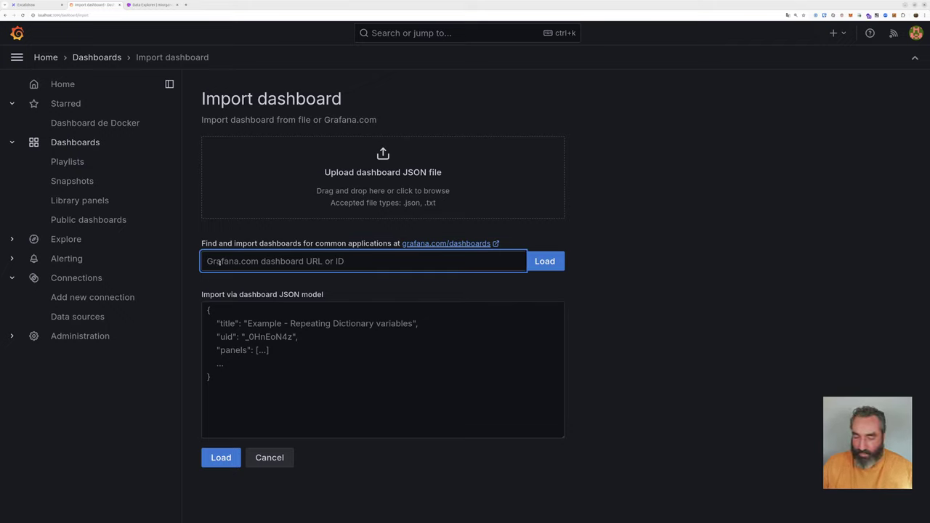
type("15")
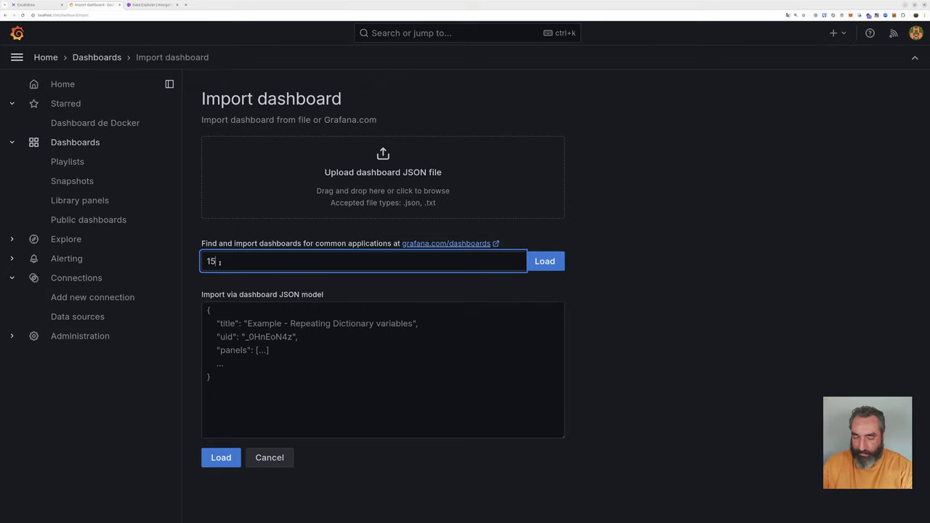
type("650")
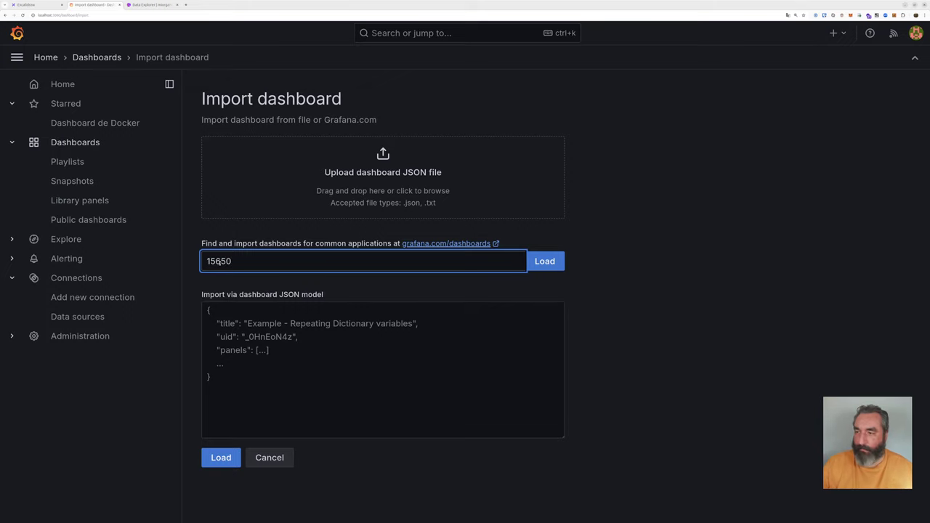
left_click(553, 265)
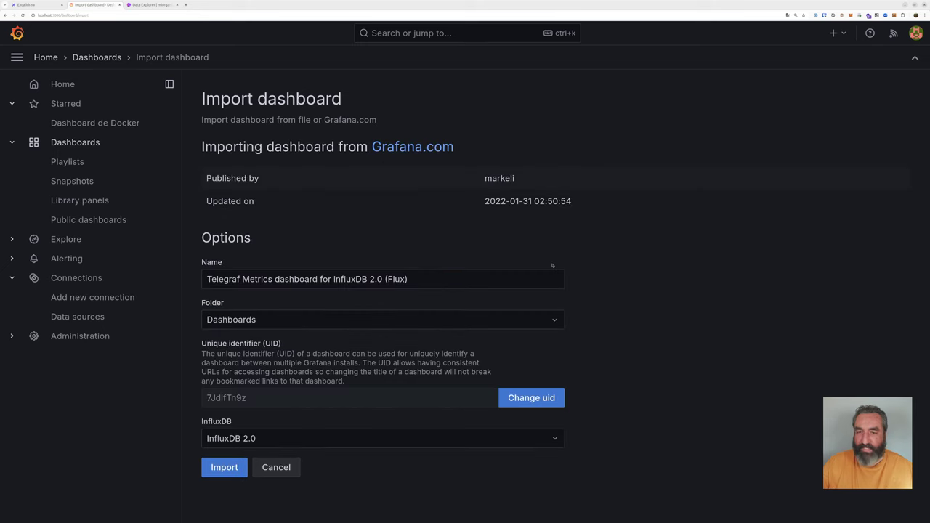
Import the dashboard under its suggested name, with Influxdb Monitoring as the InfluxDB data source.
left_click(432, 279)
left_click_drag(402, 279, 344, 279)
left_click(463, 282)
left_click(385, 304)
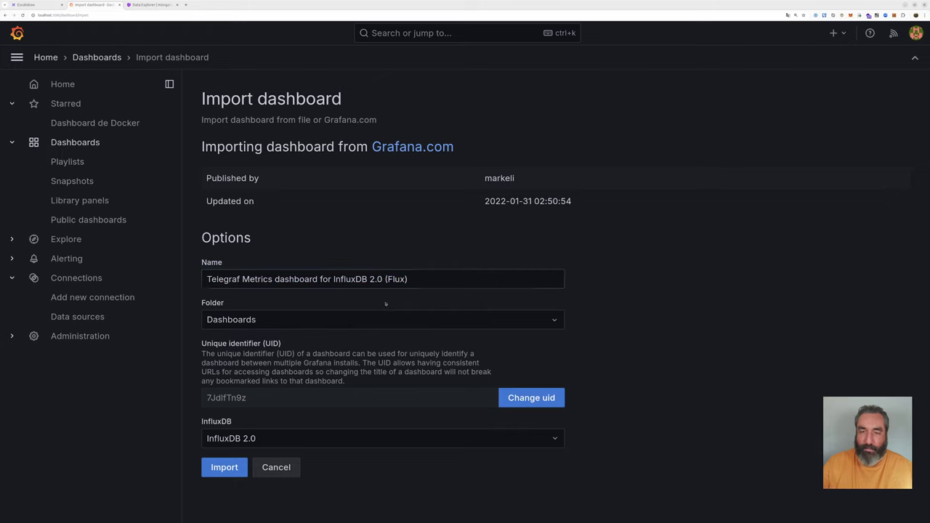
double_click(239, 279)
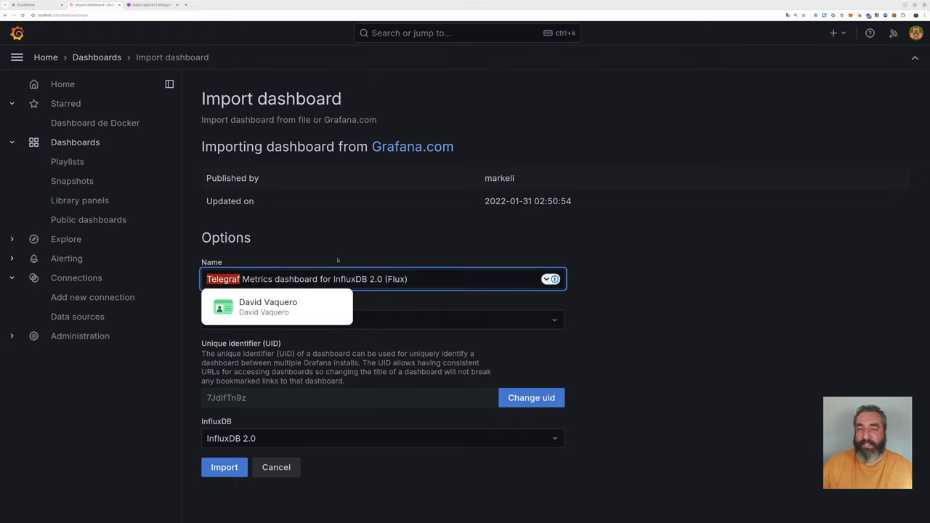
left_click(392, 237)
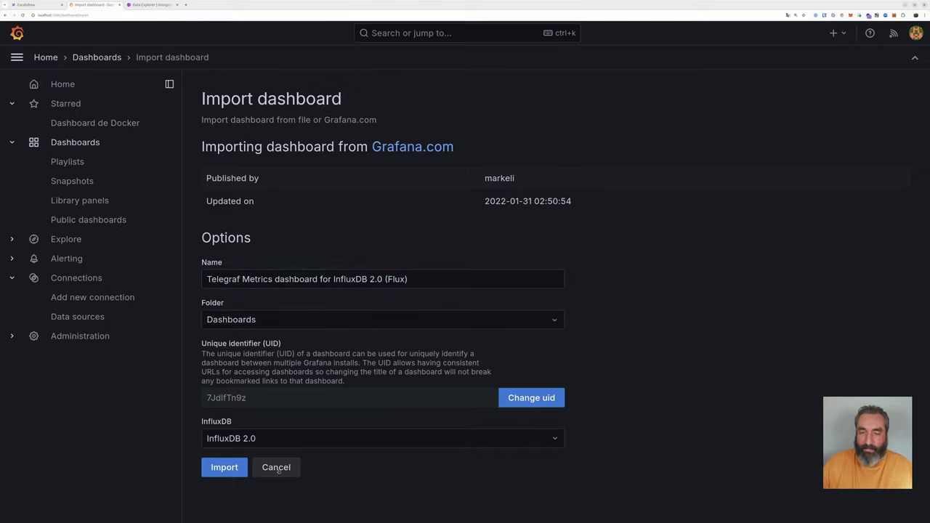
left_click(246, 438)
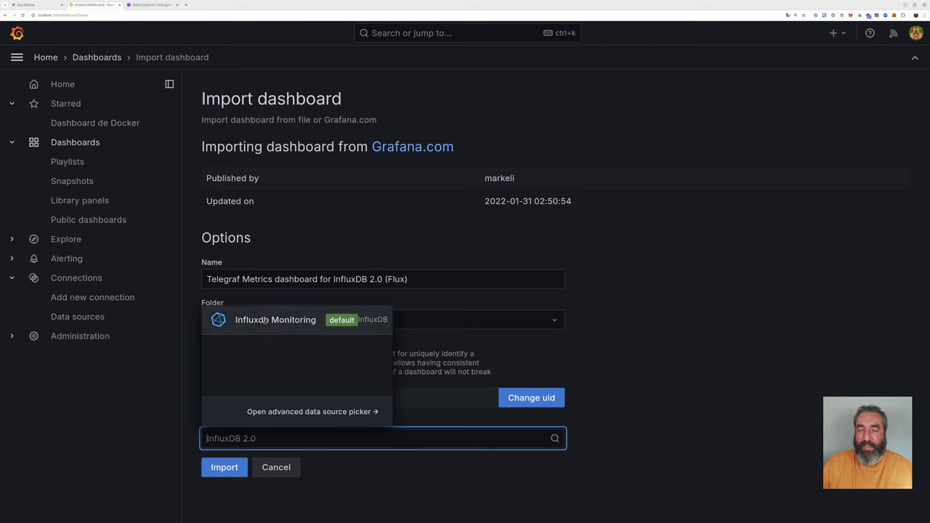
left_click(265, 320)
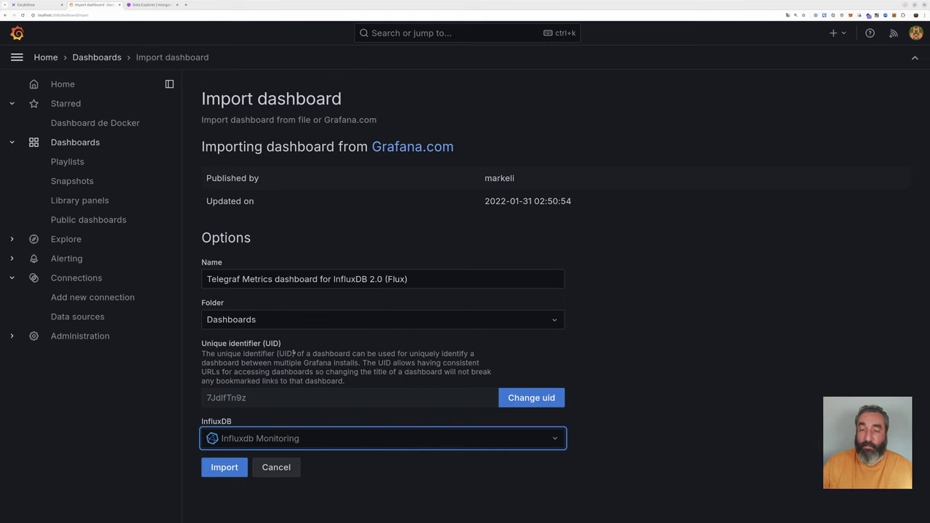
left_click(224, 468)
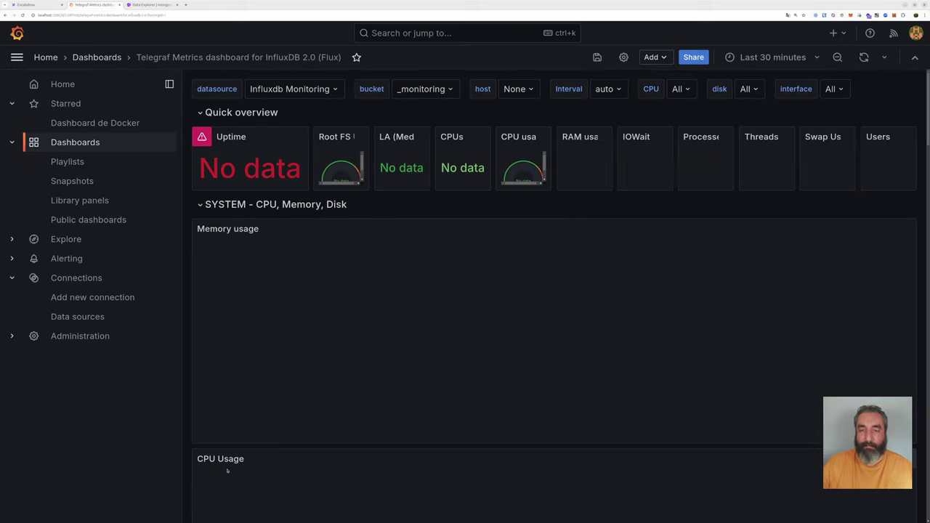
Set the dashboard's datasource variable to Influxdb Monitoring and its bucket variable to monitor.
left_click(295, 89)
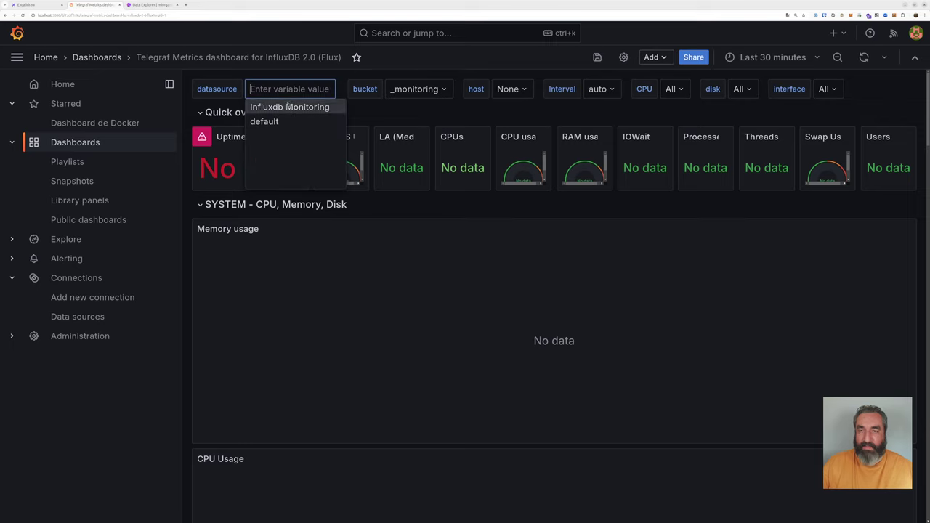
left_click(298, 106)
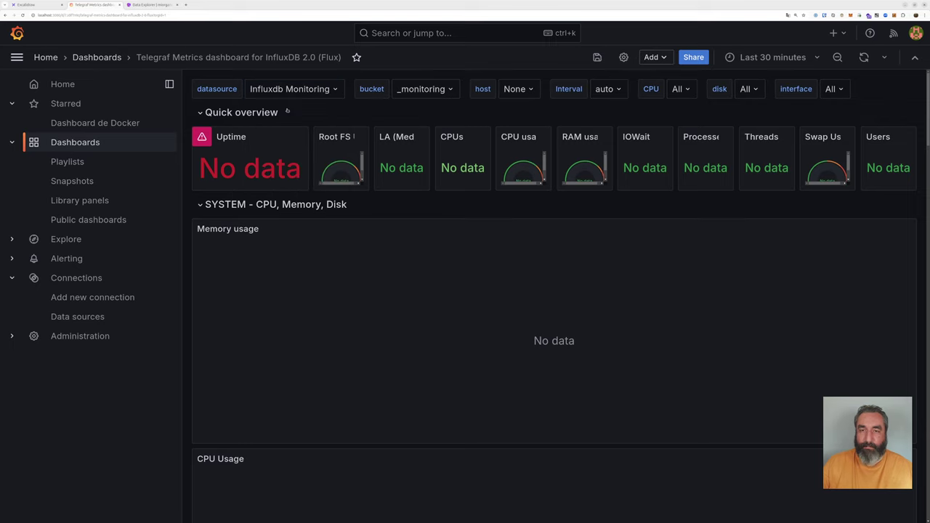
left_click(406, 89)
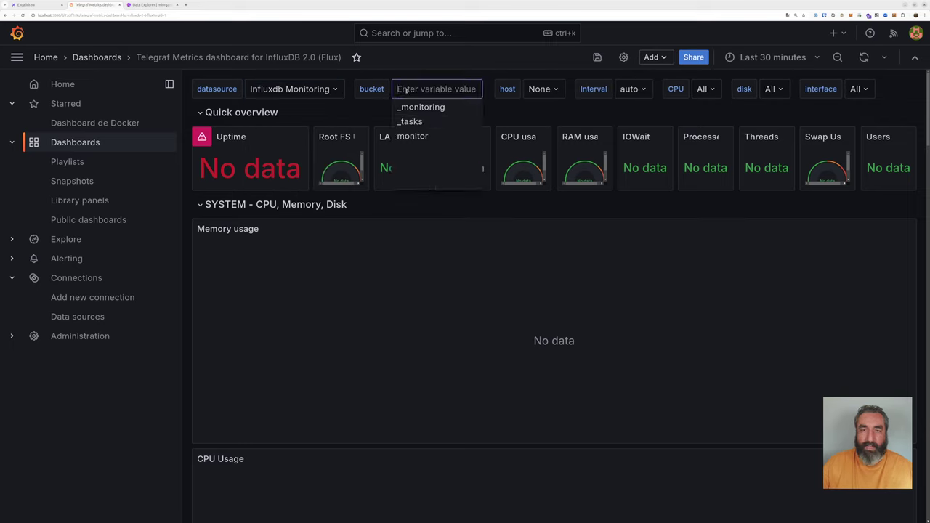
left_click(412, 136)
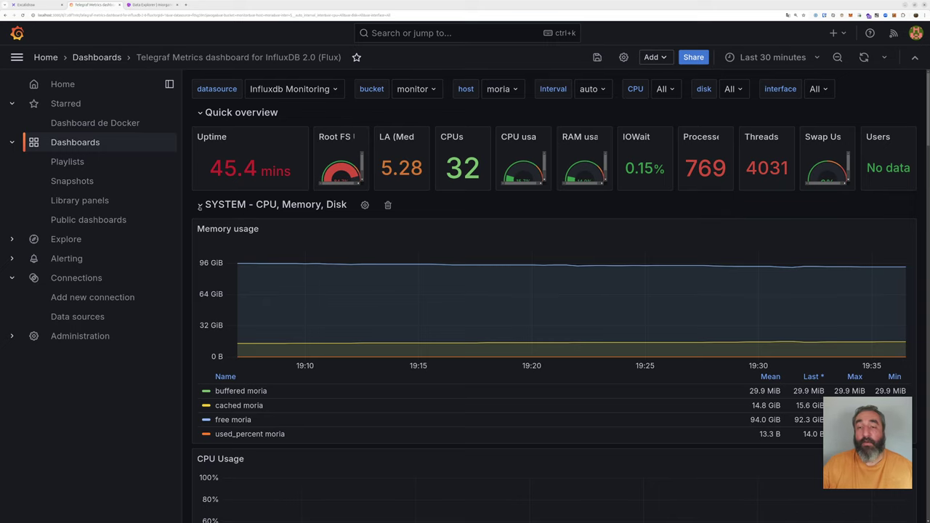
Collapse the "SYSTEM - CPU, Memory, Disk", Disk and Network rows of the dashboard.
left_click(200, 206)
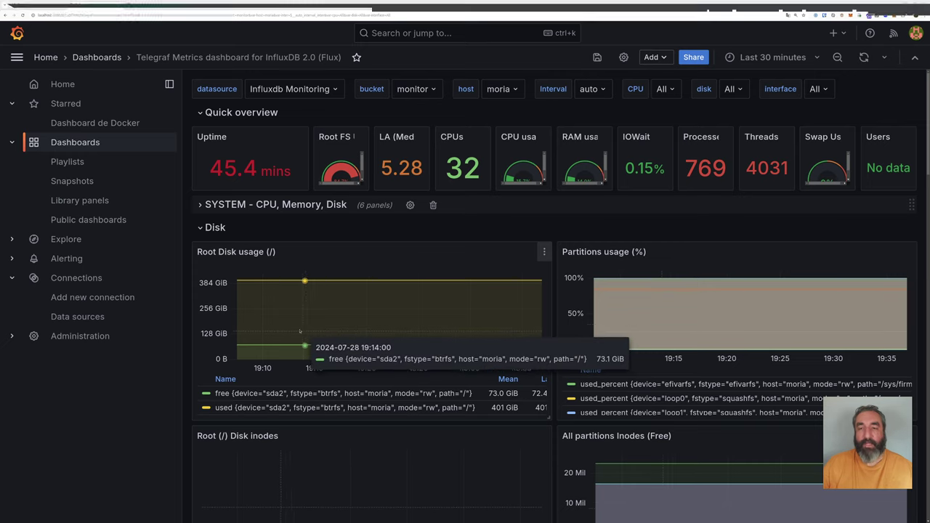
left_click(201, 228)
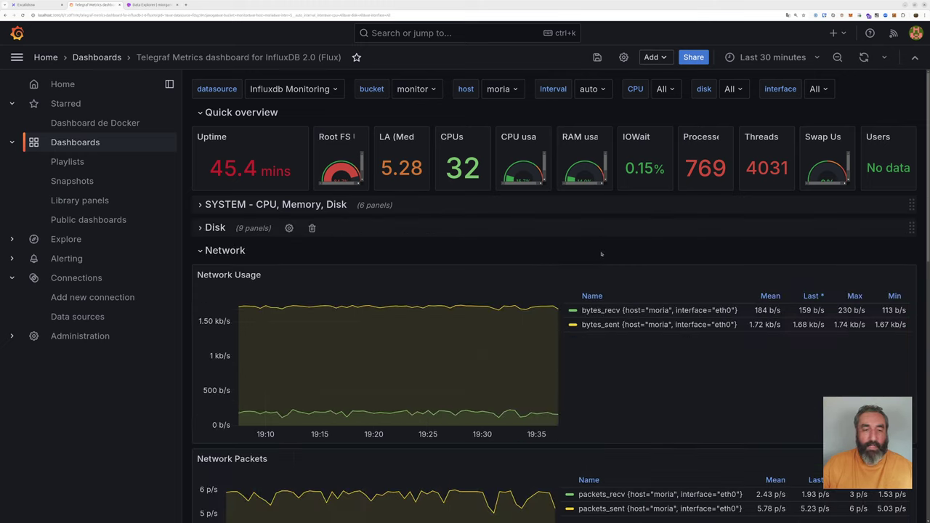
left_click(200, 252)
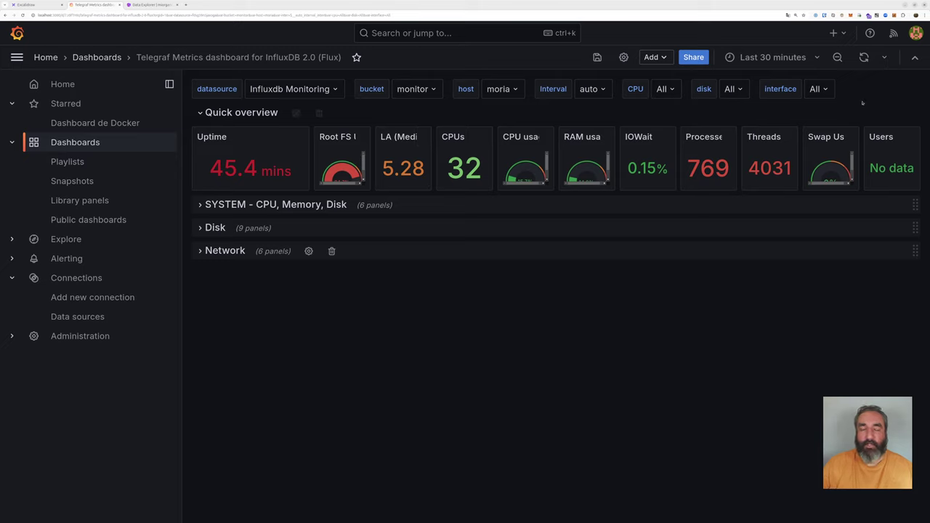
Reselect monitor as the bucket and moria as the host, and mark the Telegraf metrics dashboard as a favorite.
left_click(288, 91)
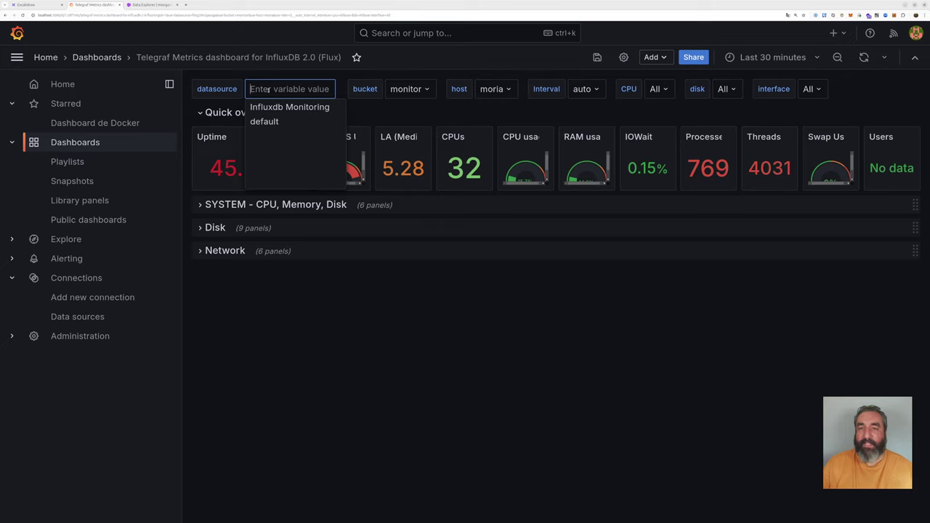
left_click(409, 89)
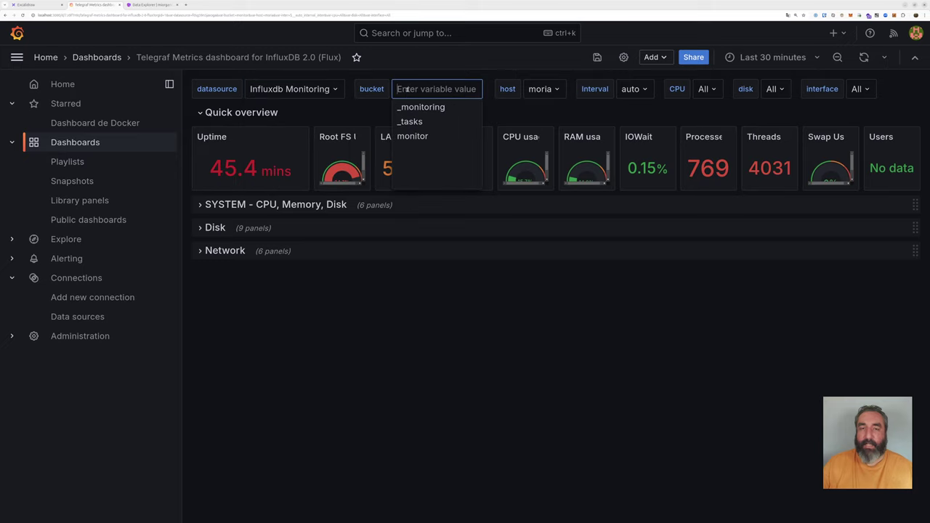
left_click(414, 137)
left_click(412, 89)
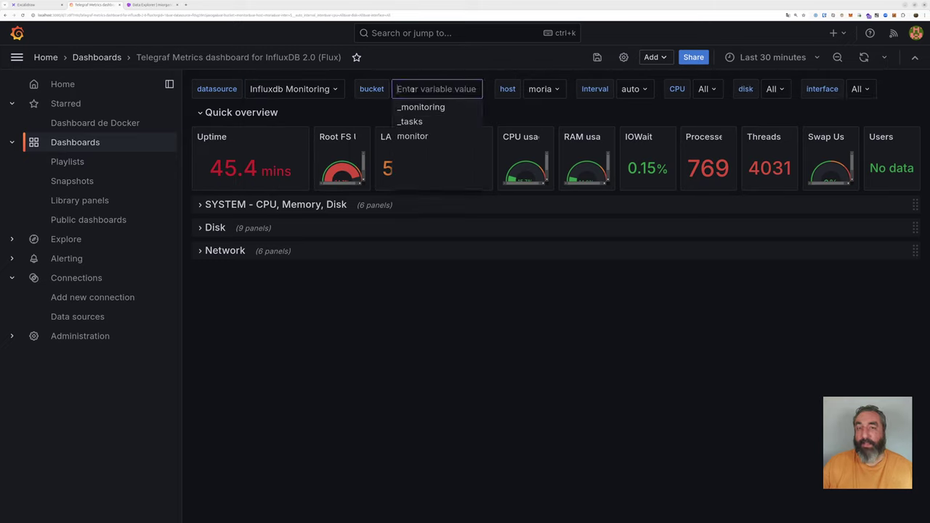
left_click(415, 136)
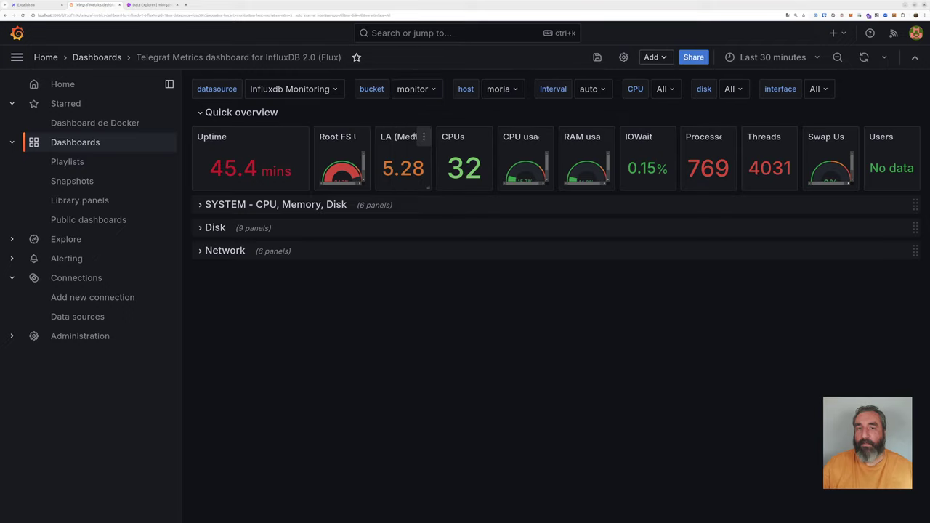
left_click(499, 89)
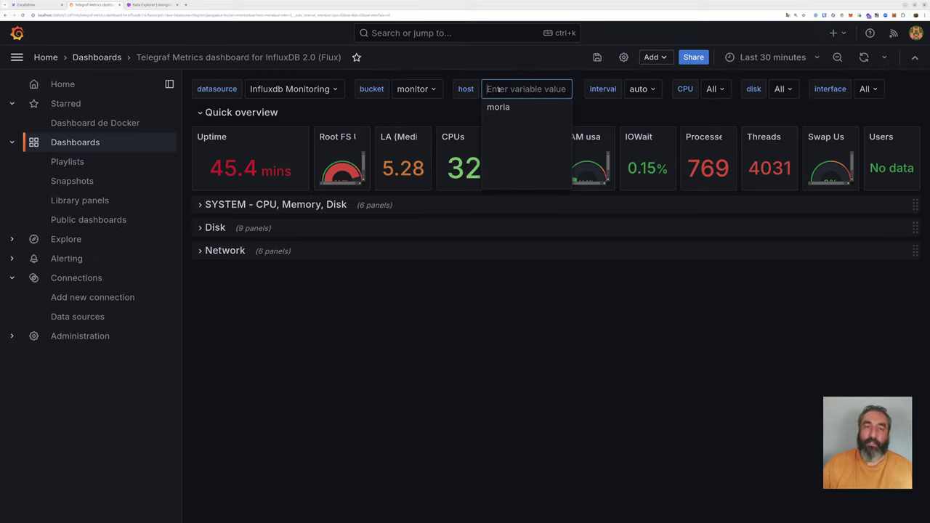
left_click(498, 106)
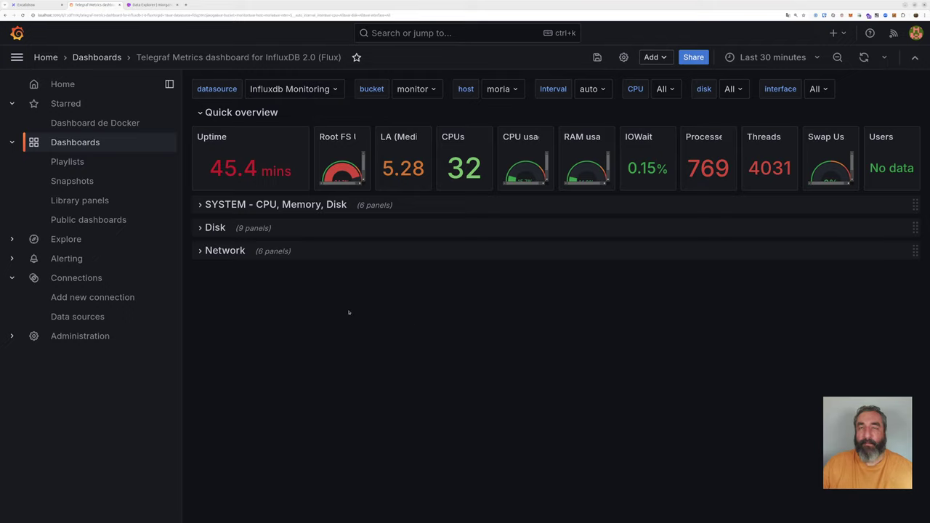
left_click(356, 56)
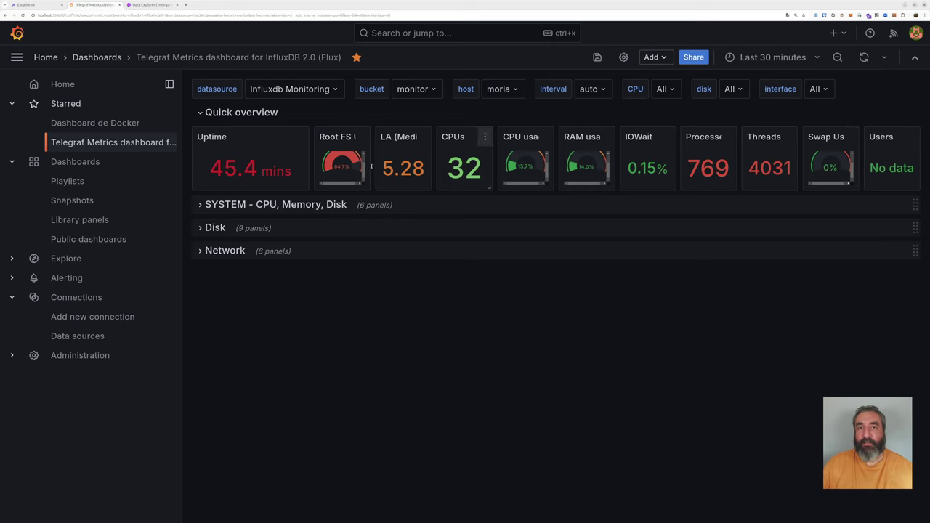
Expand the "SYSTEM - CPU, Memory, Disk" row to look through its graphs, and expand the Disk row.
left_click(201, 205)
scroll(285, 158, "down", 3)
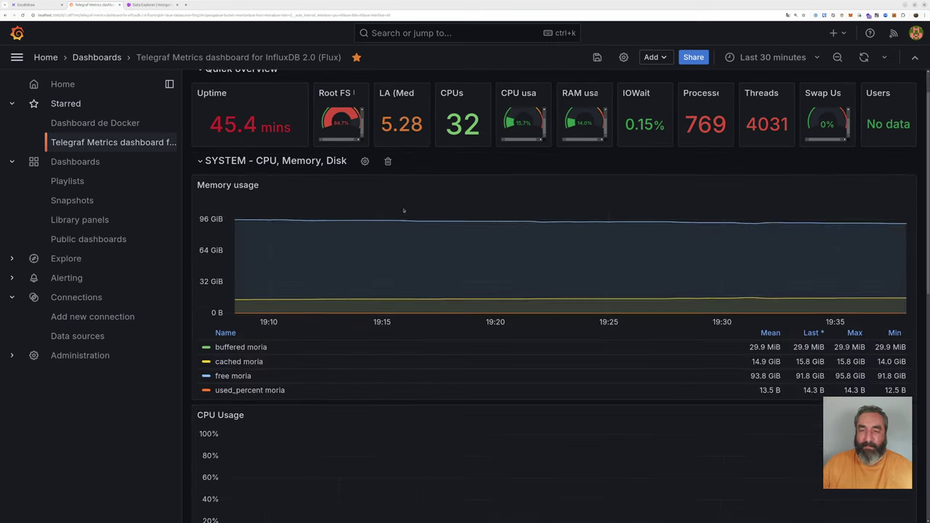
scroll(286, 159, "down", 10)
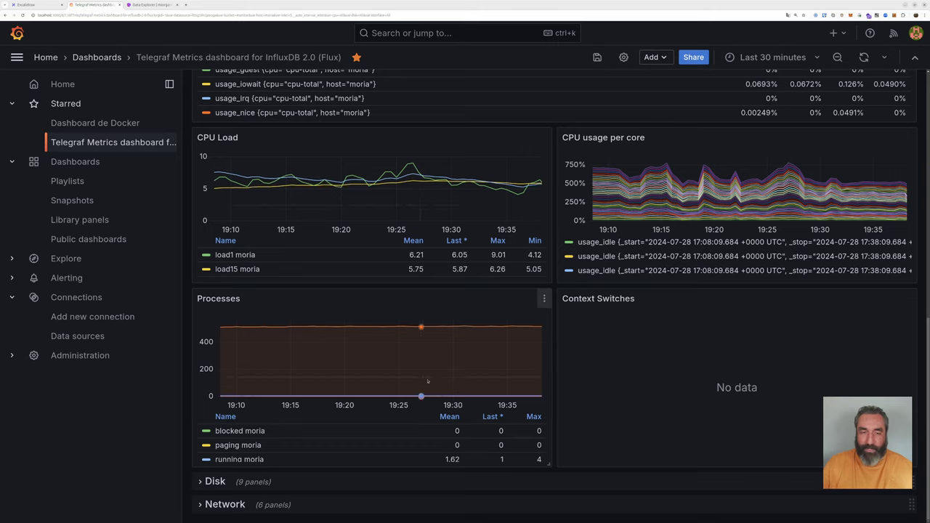
left_click(213, 483)
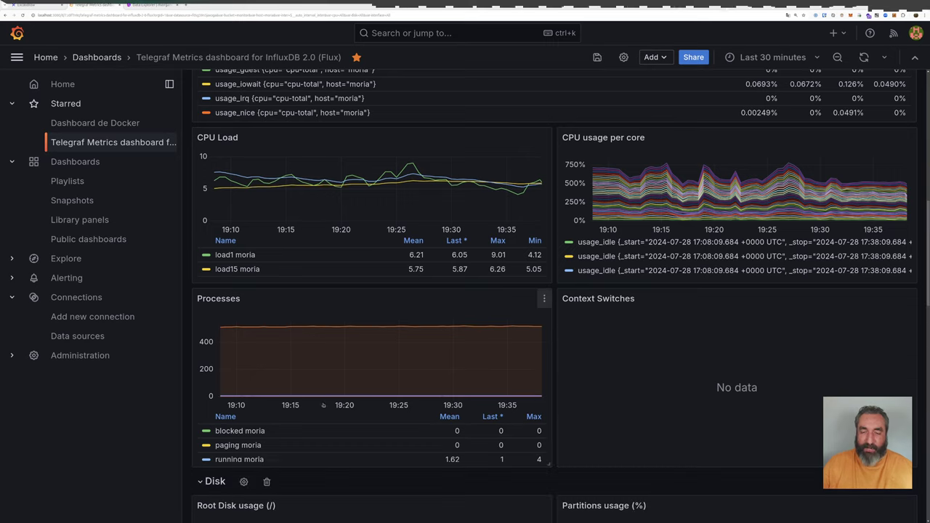
Look through the Disk row's usage, inodes, swap and I/O graphs, and expand the Network row.
scroll(369, 337, "down", 5)
scroll(370, 338, "down", 1)
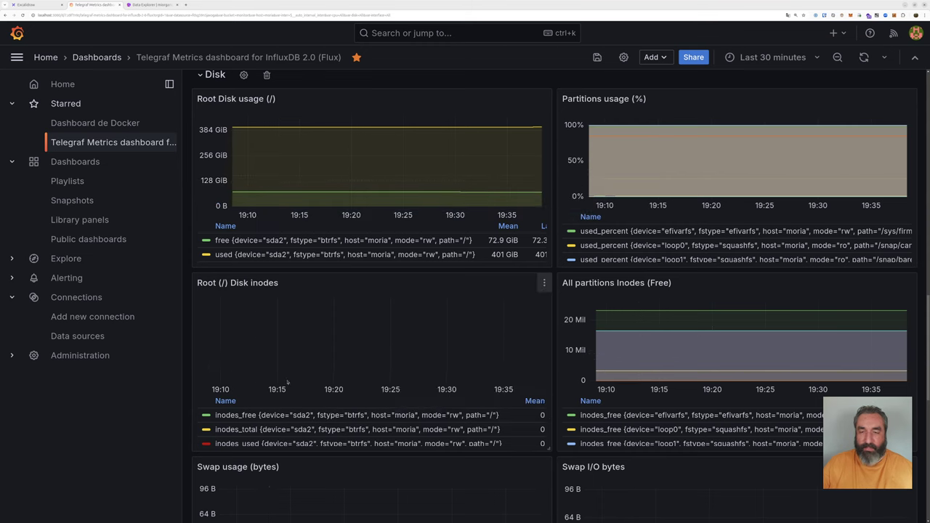
scroll(493, 335, "down", 7)
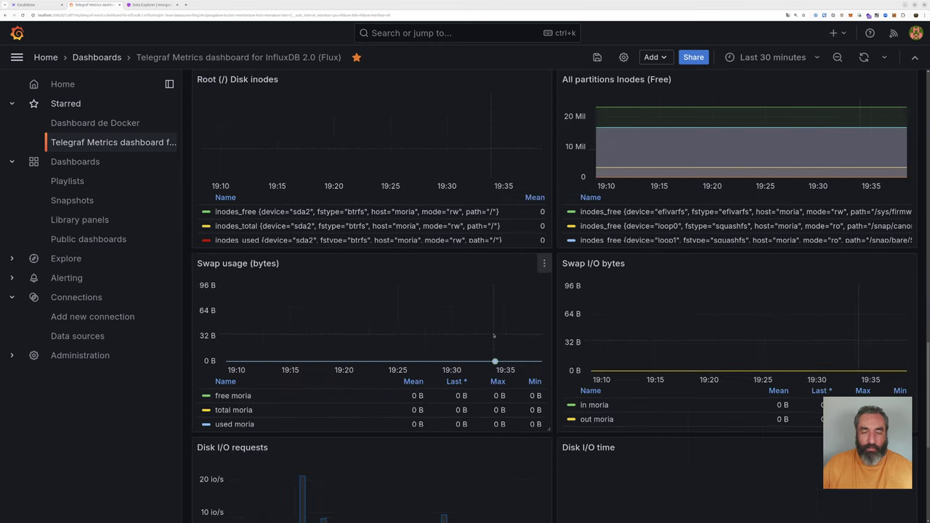
scroll(493, 335, "down", 1)
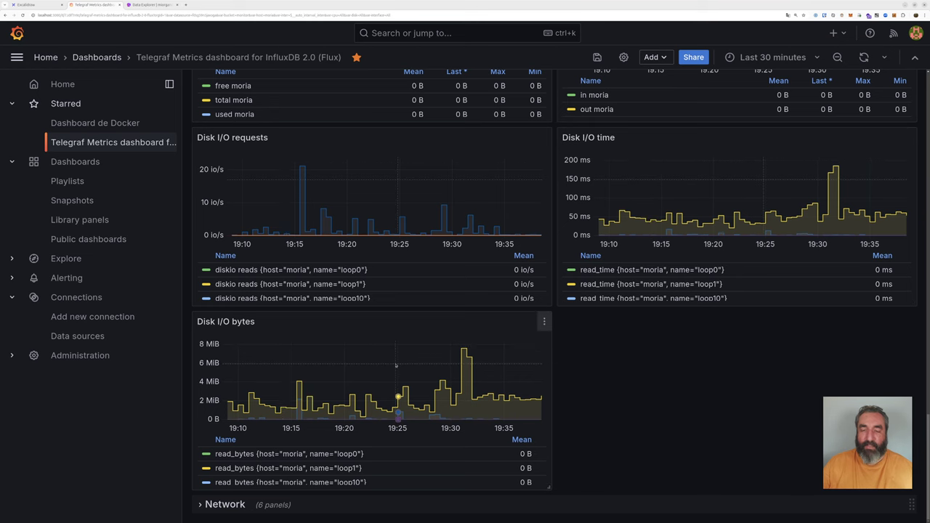
left_click(225, 504)
Examine the Network row's usage, packets, TCP connections, TCP handshake issues, packet drop and packet error graphs, and return to the CPU and process graphs.
scroll(415, 385, "down", 5)
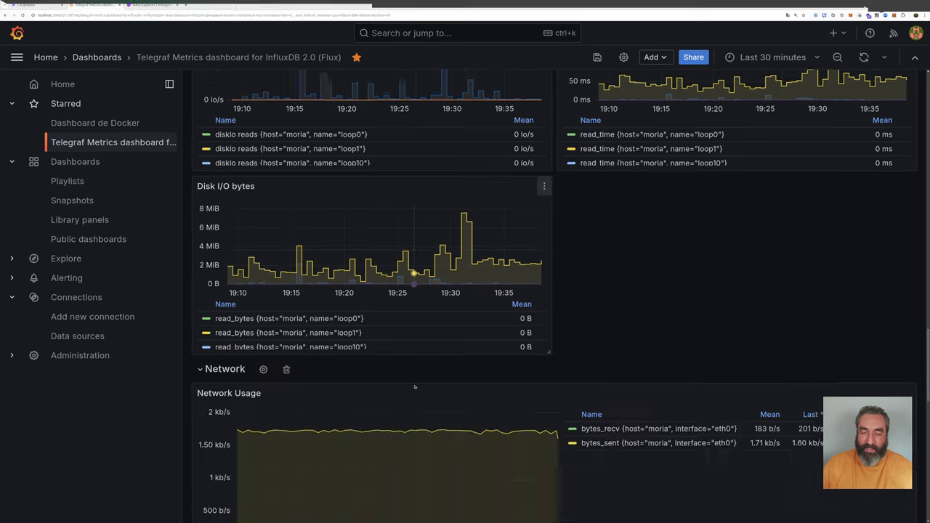
scroll(415, 384, "down", 2)
scroll(415, 384, "up", 3)
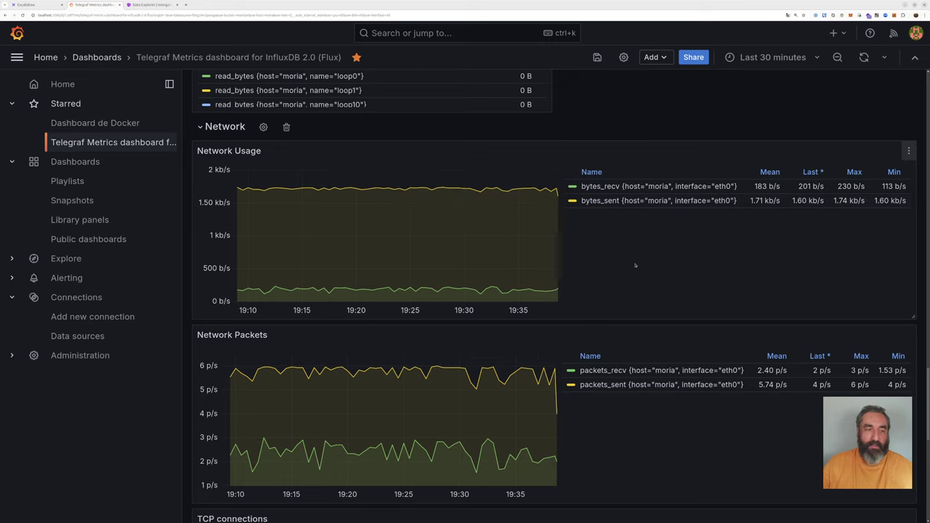
scroll(635, 265, "down", 6)
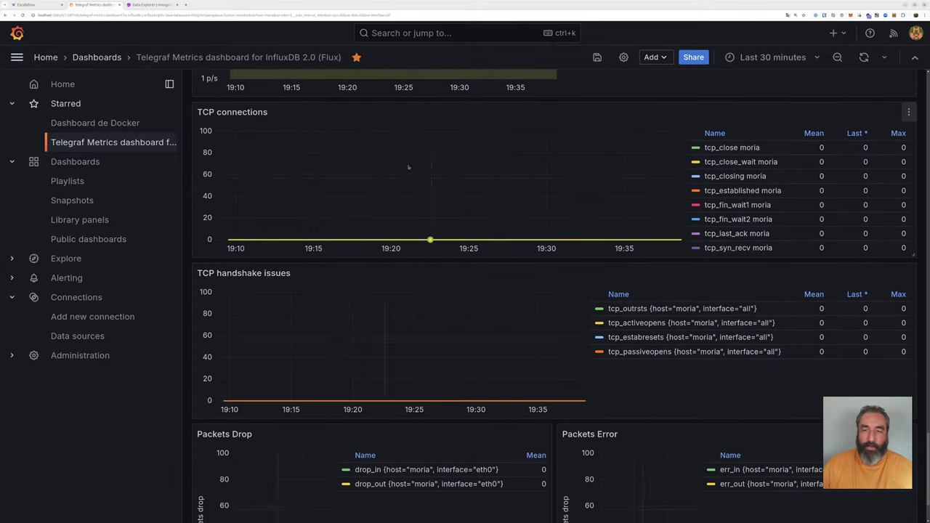
scroll(482, 298, "down", 2)
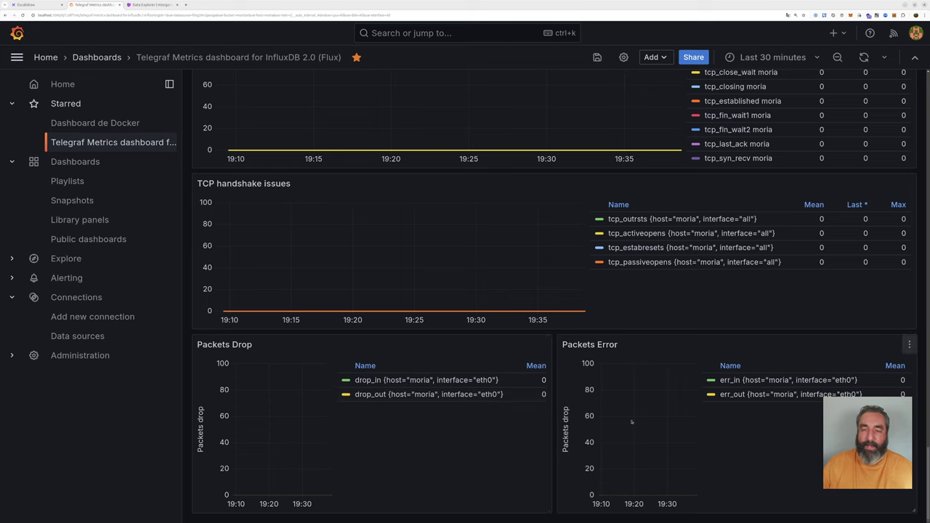
scroll(618, 425, "up", 5)
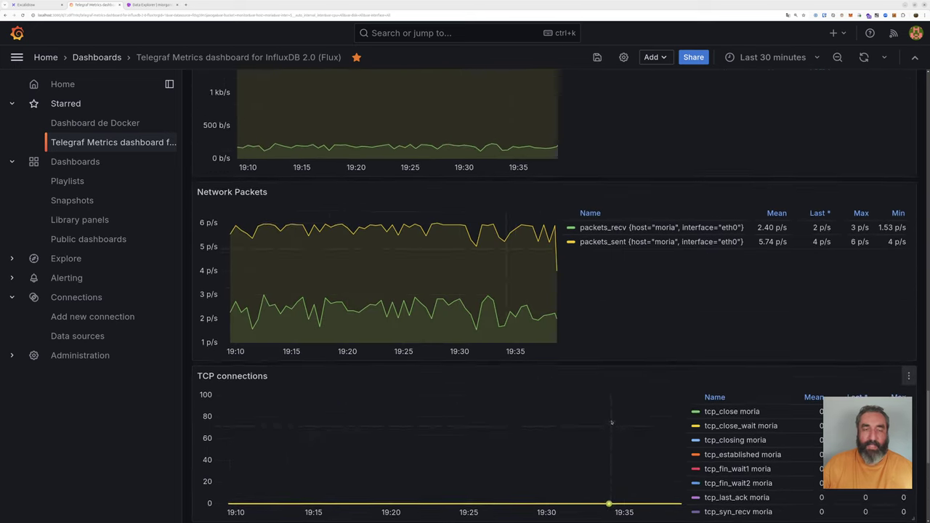
scroll(611, 418, "up", 12)
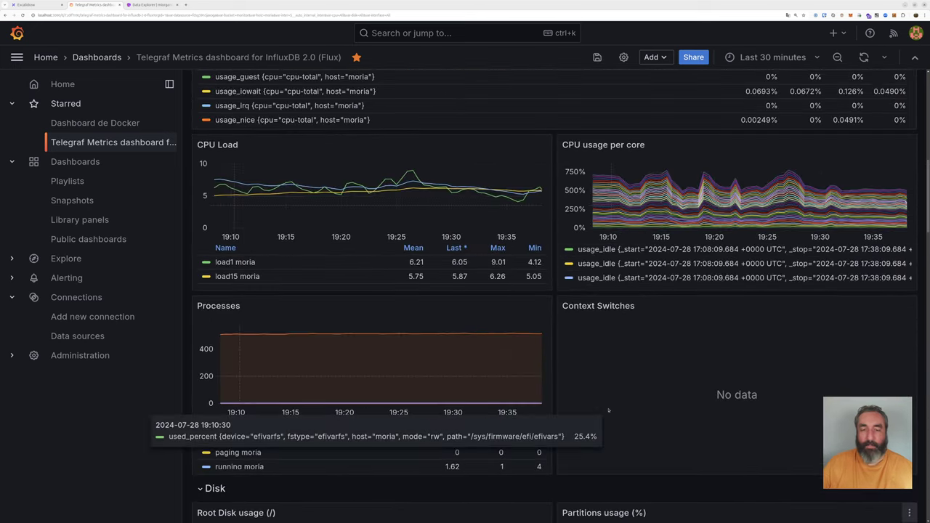